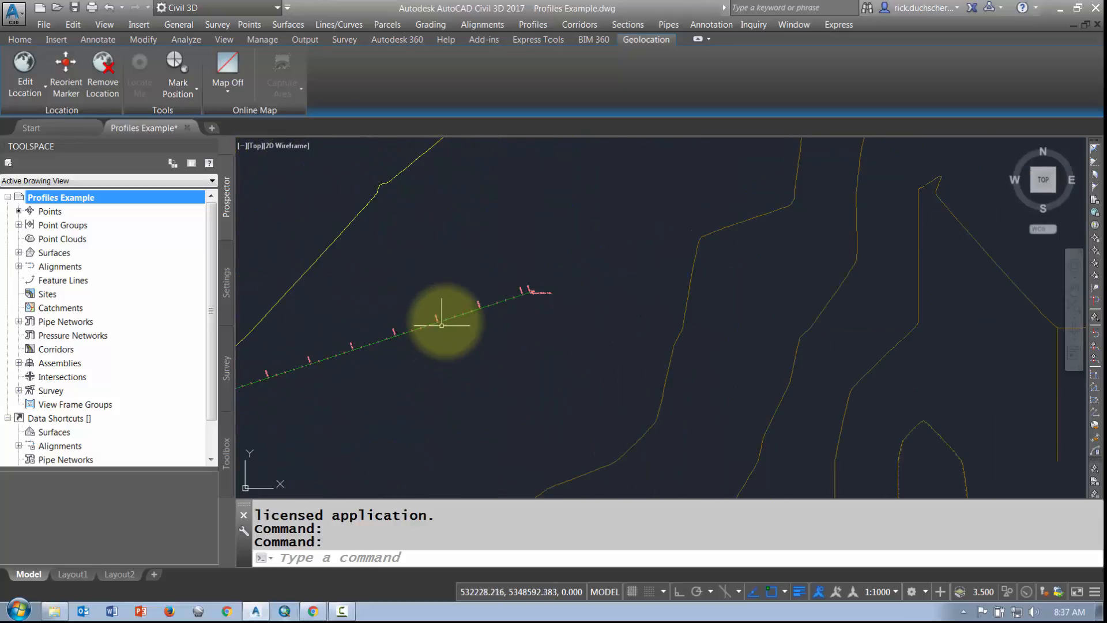
# Examine the alignment, the surface contours and the existing ground profile view in the drawing.
pyautogui.click(436, 320)
pyautogui.press('Escape')
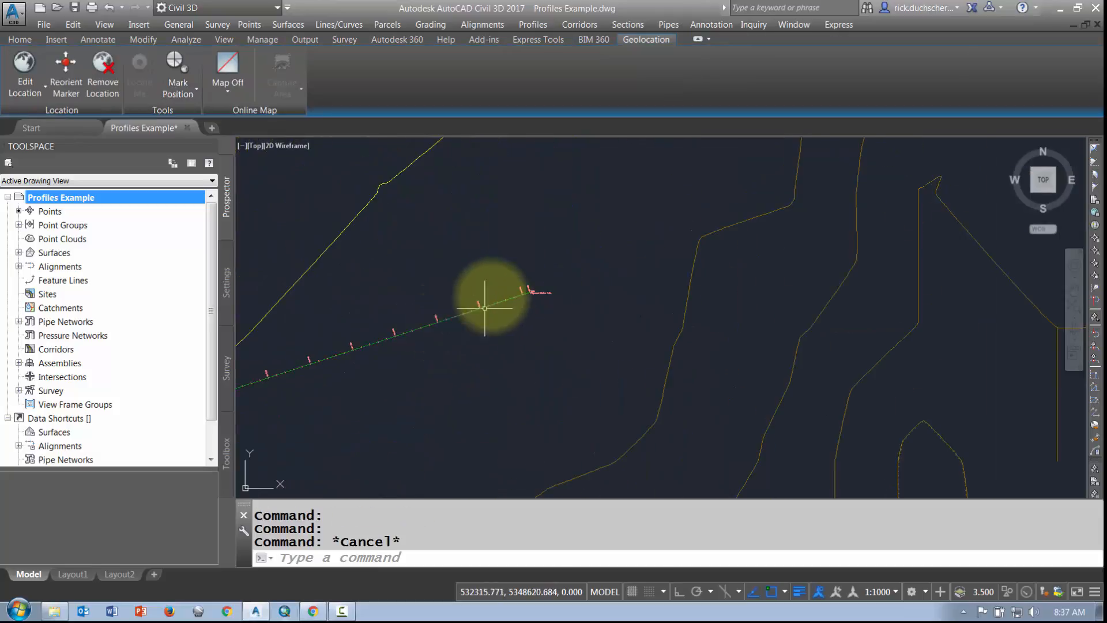
pyautogui.scroll(-4, 461, 302)
pyautogui.click(430, 254)
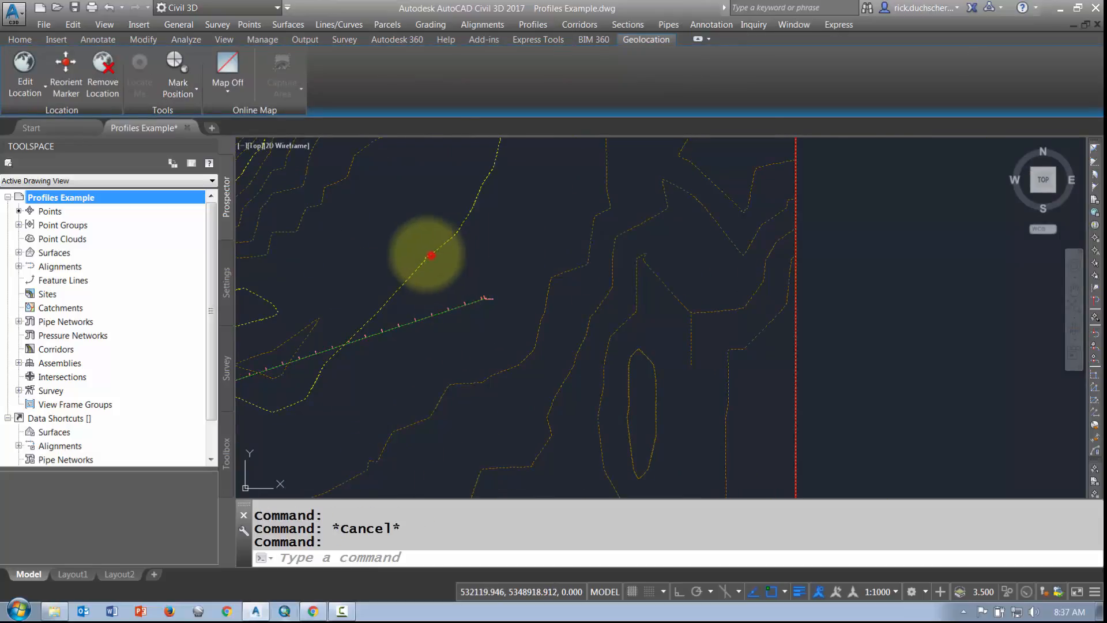
pyautogui.scroll(-4, 428, 260)
pyautogui.press('Escape')
pyautogui.scroll(-6, 610, 254)
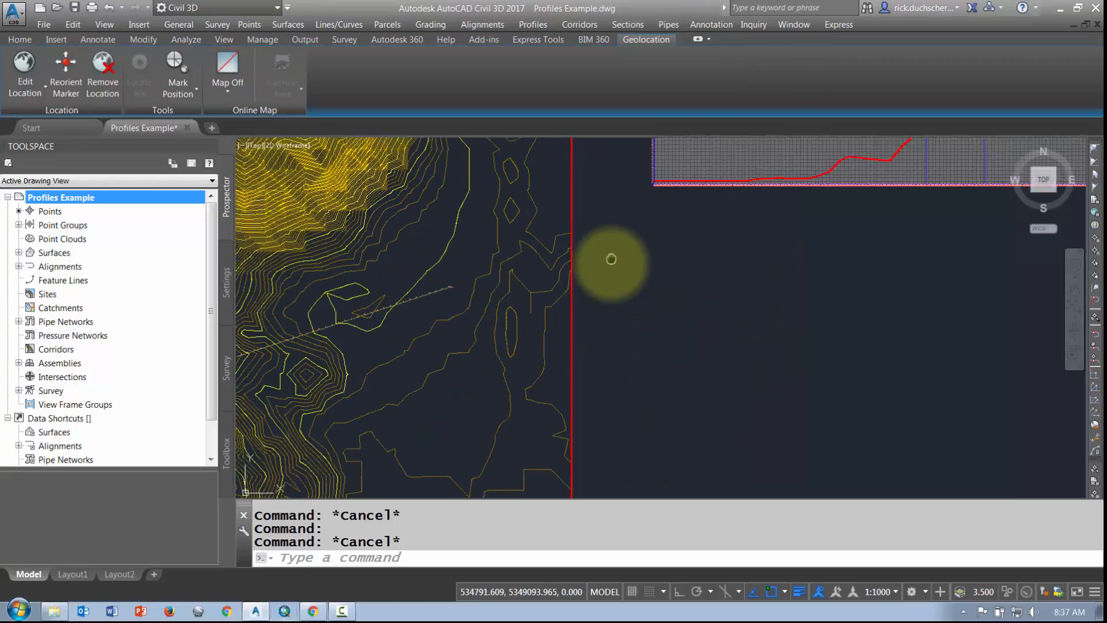
pyautogui.moveTo(691, 287); pyautogui.dragTo(583, 292, button='middle')
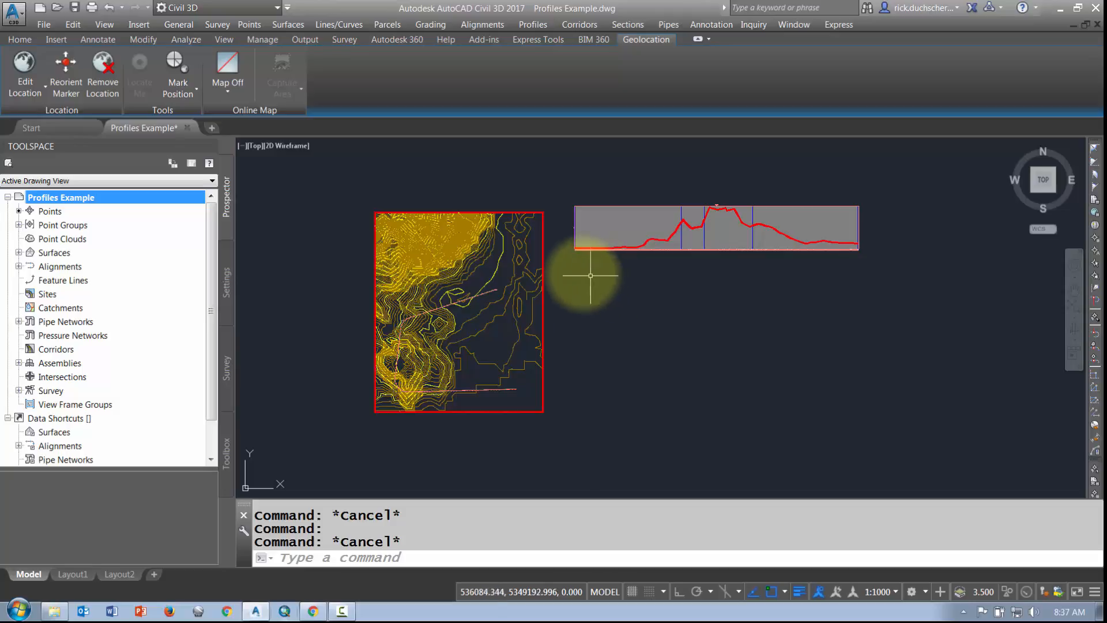
pyautogui.moveTo(574, 274); pyautogui.dragTo(566, 328, button='middle')
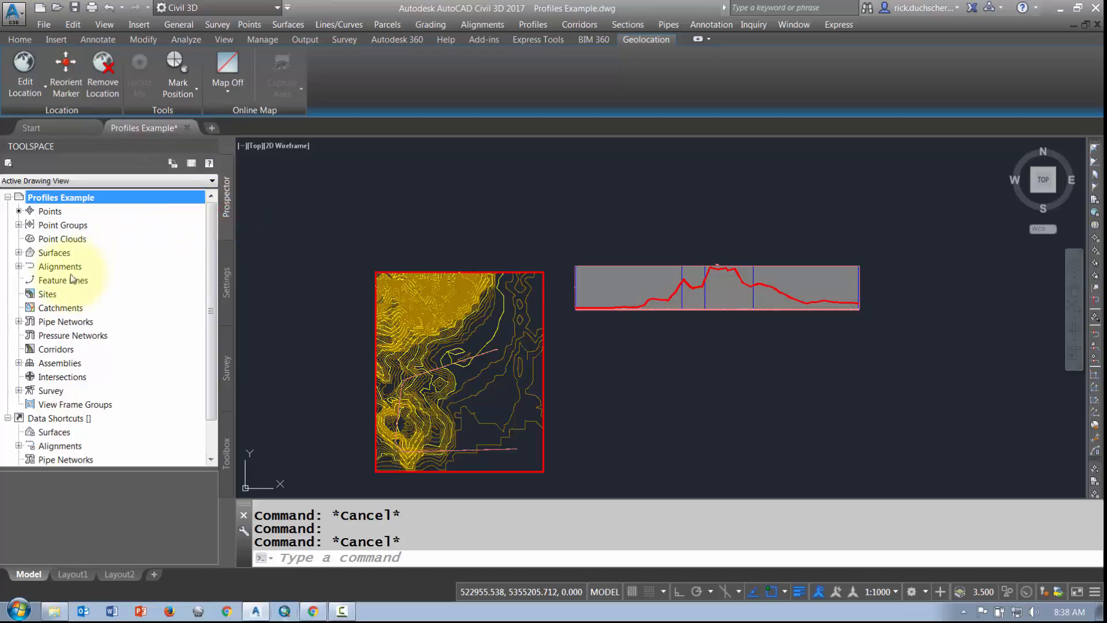
# Inspect the Main CL Alignment and its EG Surface Profile in the drawing's object tree and in the model.
pyautogui.click(18, 267)
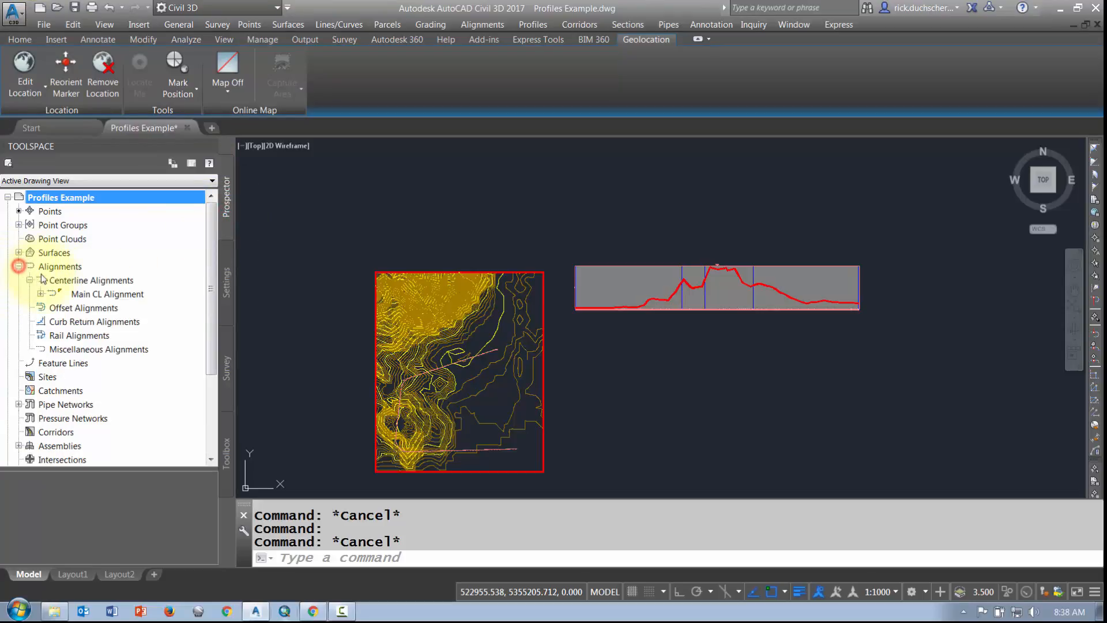
pyautogui.click(84, 294)
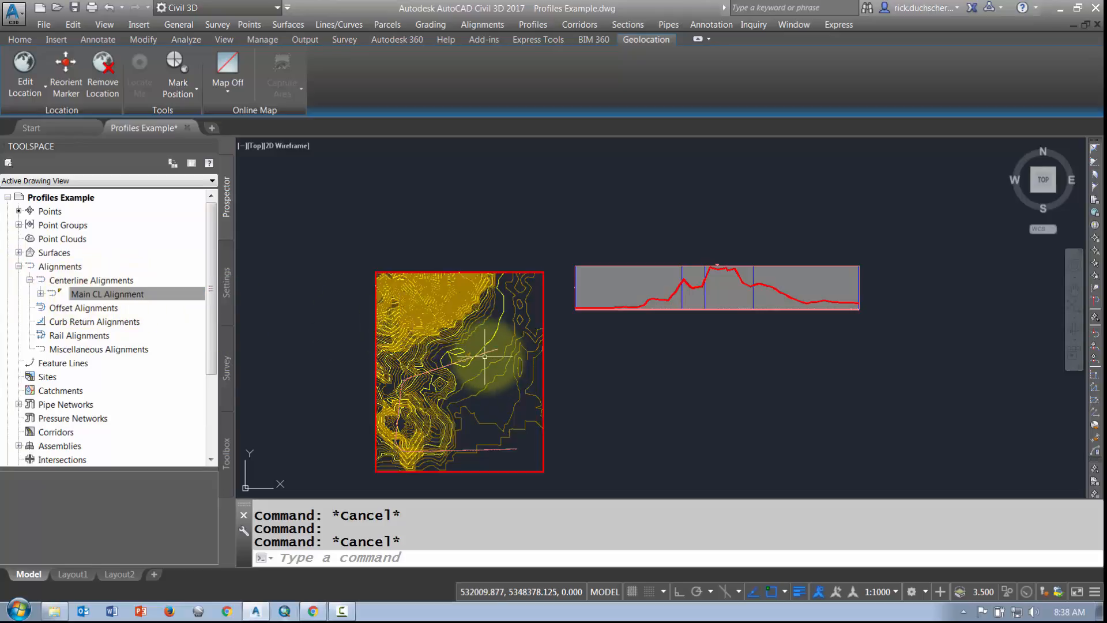
pyautogui.scroll(5, 485, 356)
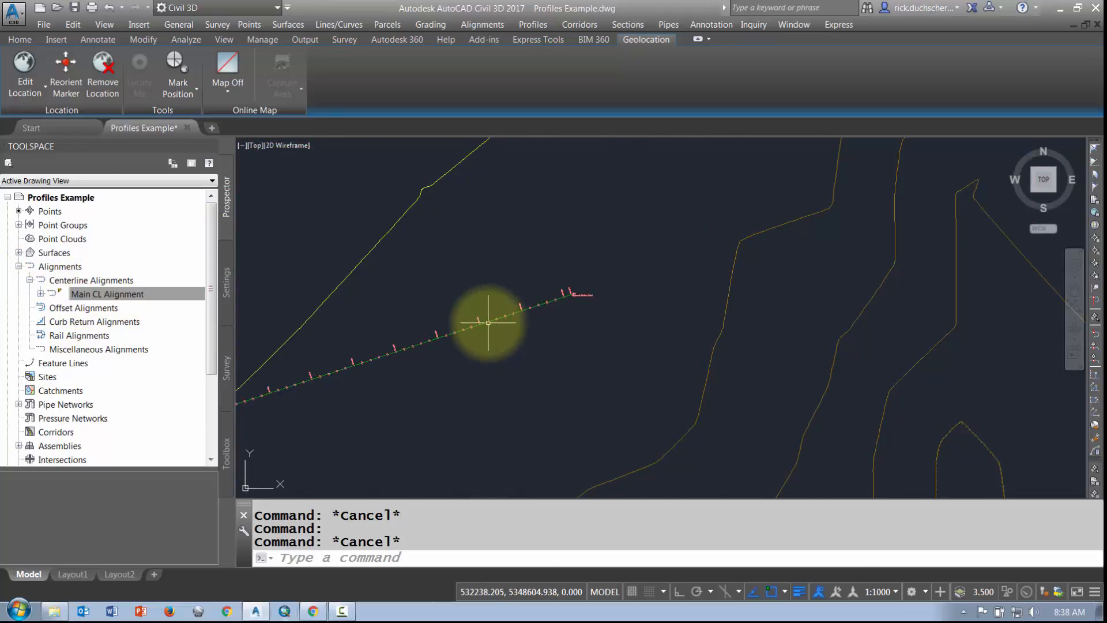
pyautogui.click(40, 295)
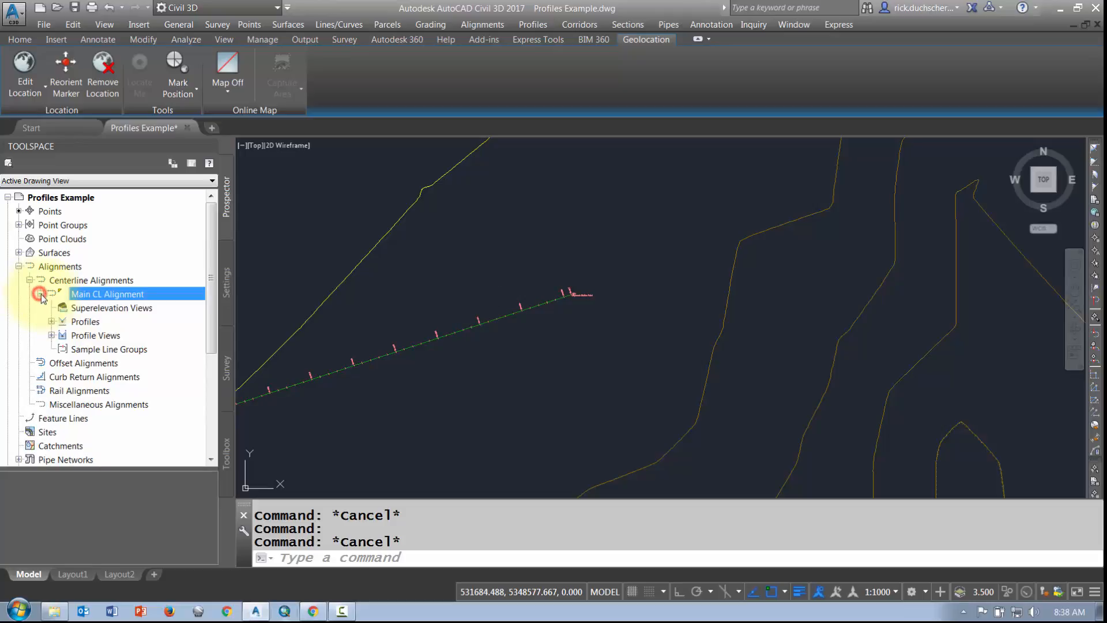
pyautogui.click(51, 322)
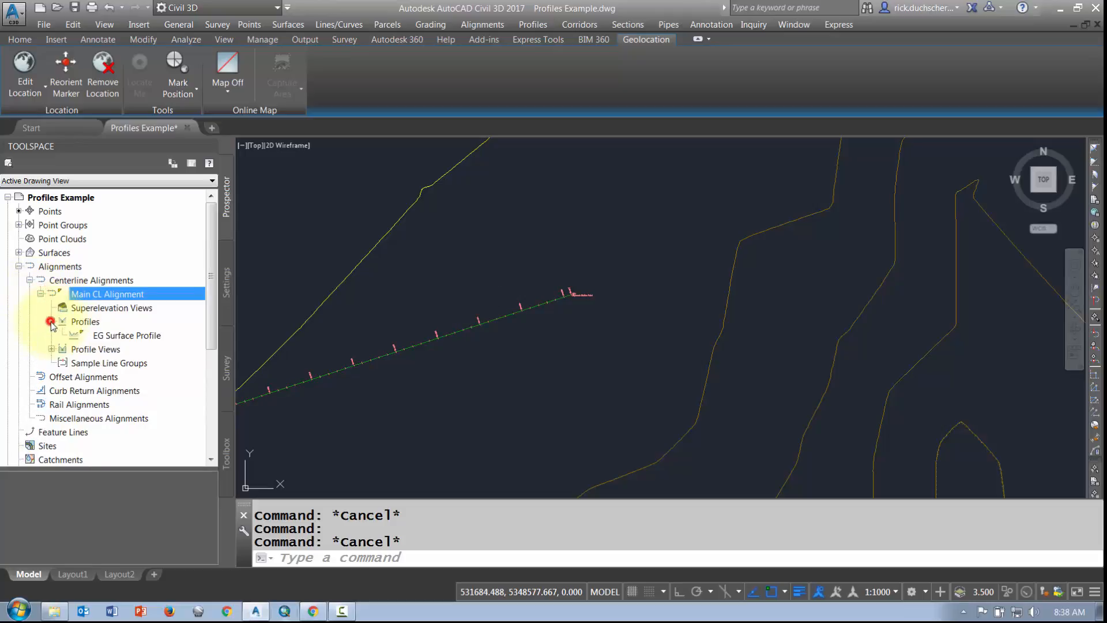
pyautogui.click(113, 339)
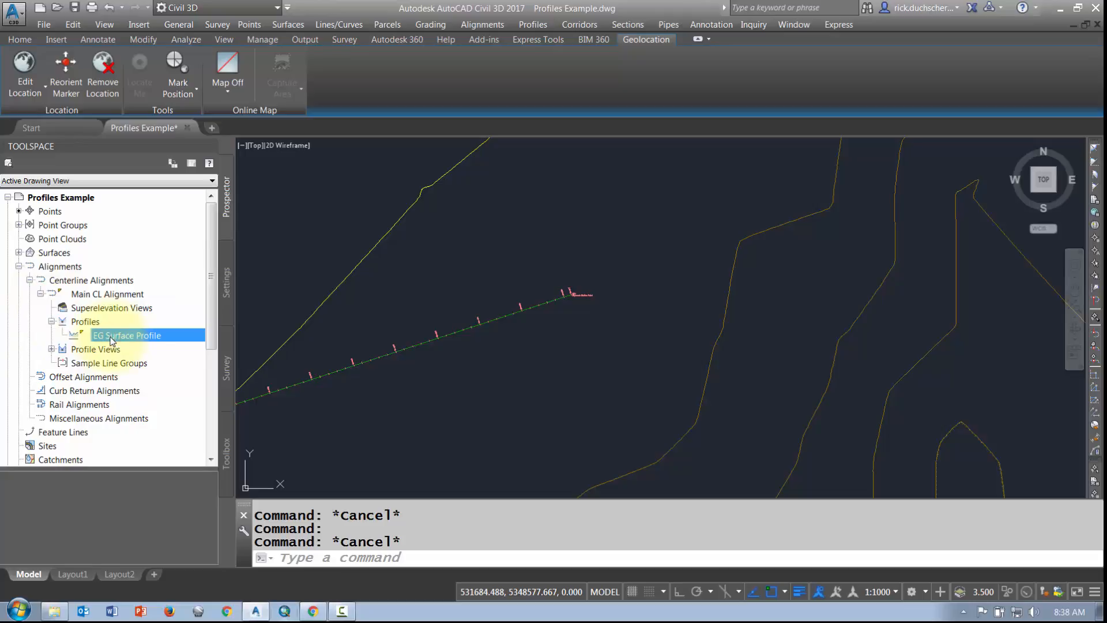
pyautogui.rightClick(113, 341)
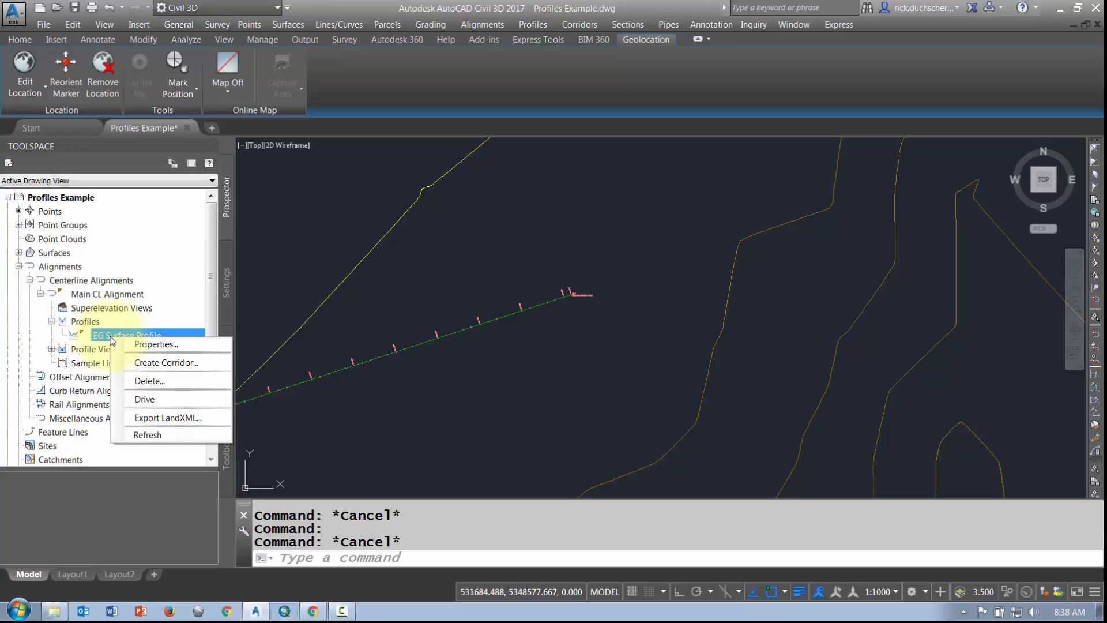
pyautogui.click(492, 422)
pyautogui.scroll(-5, 519, 391)
pyautogui.scroll(8, 662, 346)
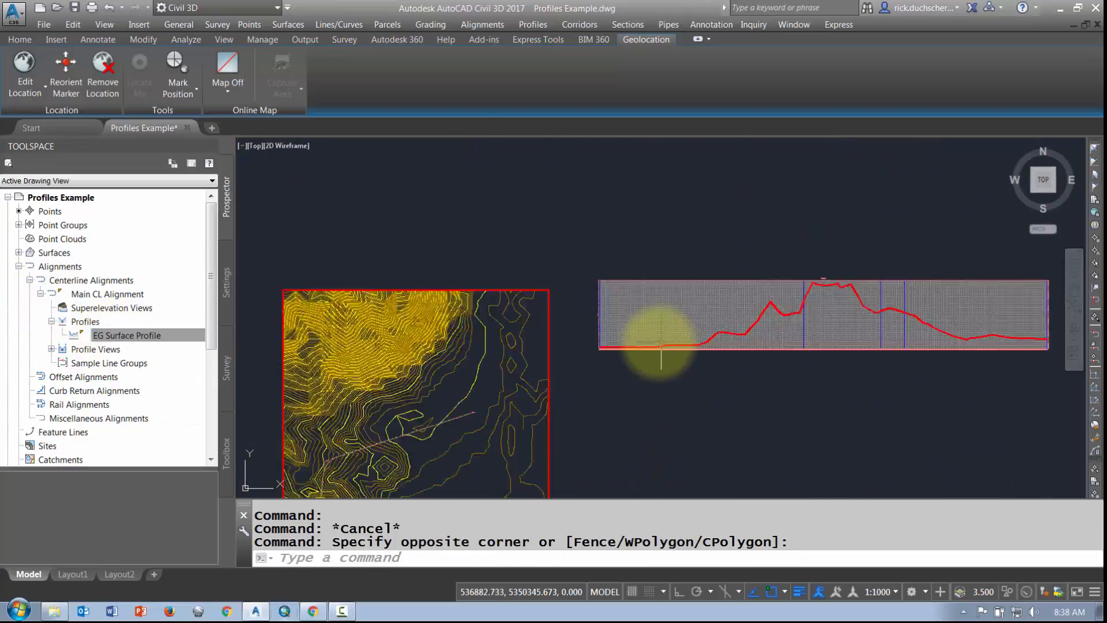
# Review the profile view listed under the Main CL Alignment and look at its full grid in the drawing.
pyautogui.click(115, 335)
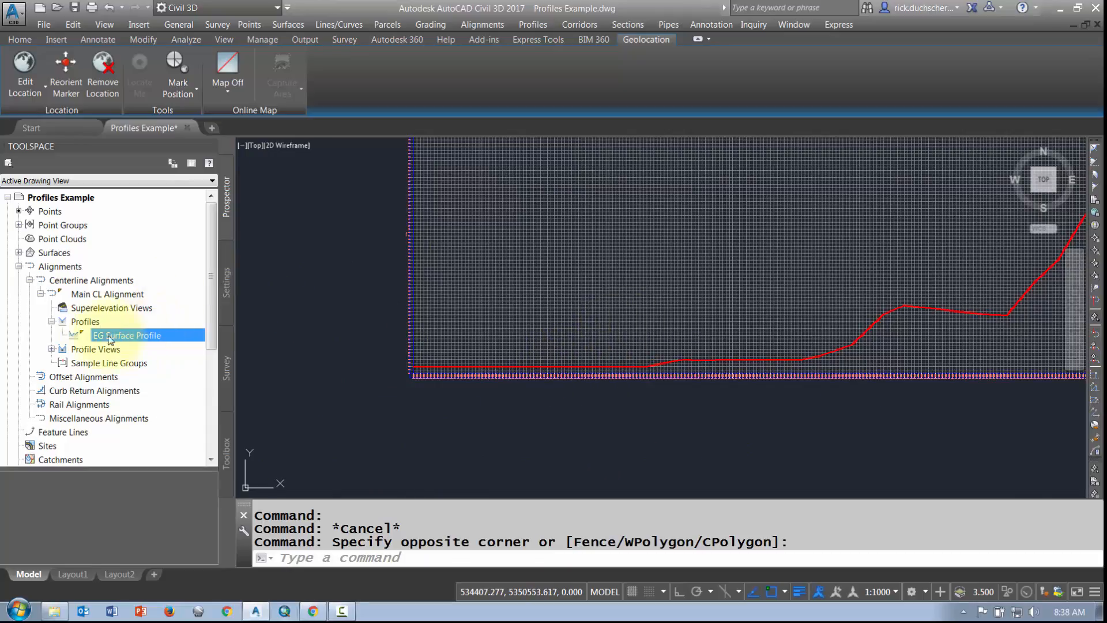
pyautogui.click(52, 349)
pyautogui.click(104, 362)
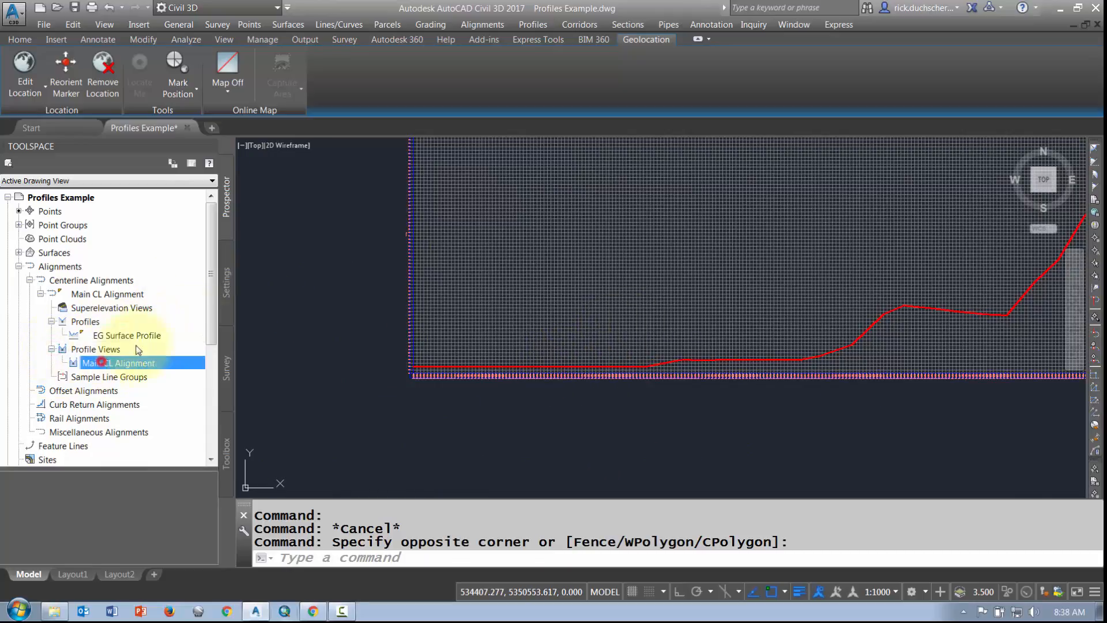
pyautogui.moveTo(487, 271)
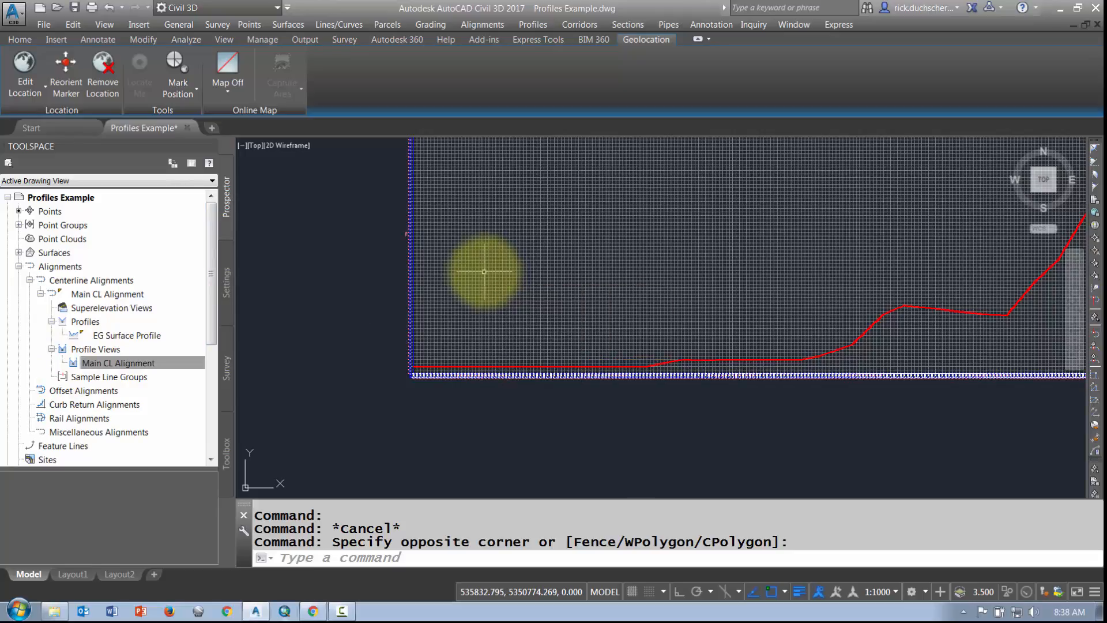
pyautogui.scroll(-3, 489, 271)
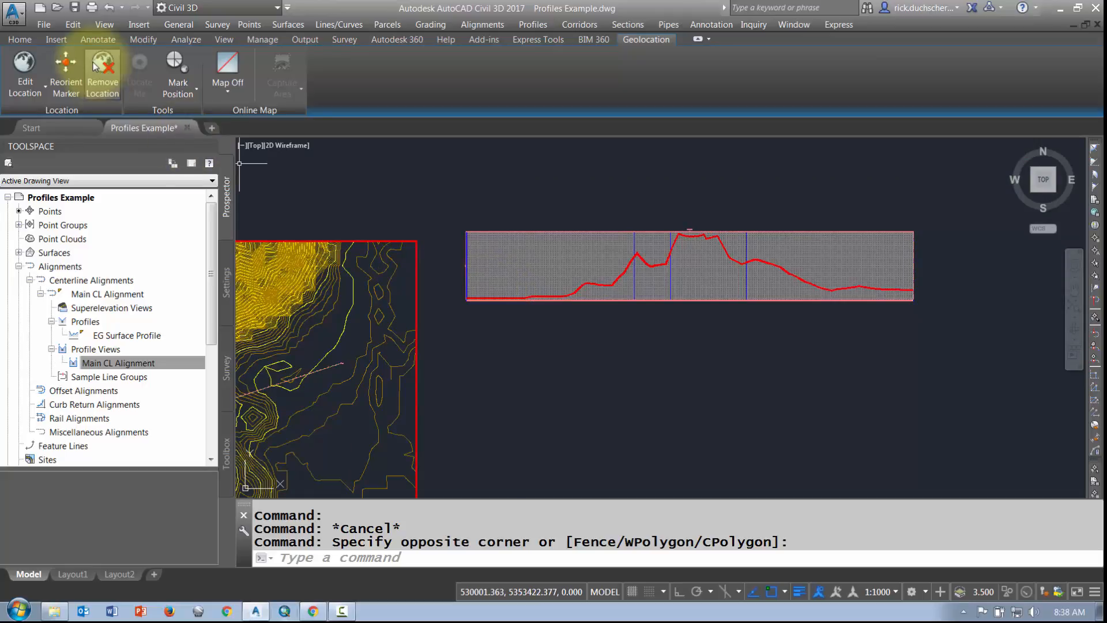
# Create a layout profile named "FG Layout prof" in the Main CL Alignment profile view, using the Design Profile style and Complete Label Set.
pyautogui.click(19, 39)
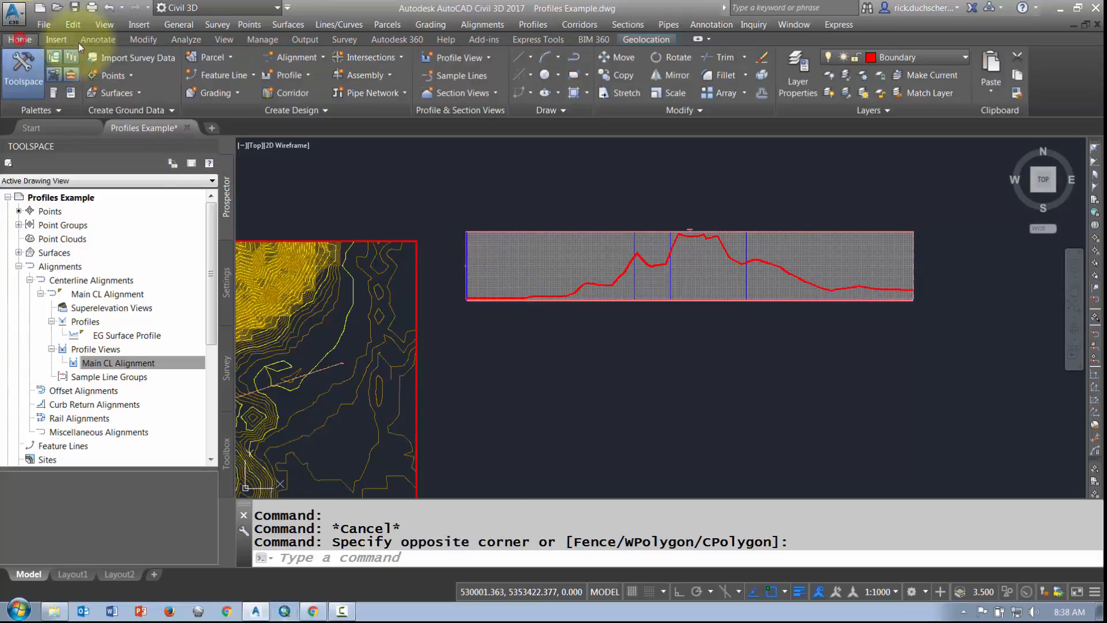
pyautogui.click(288, 75)
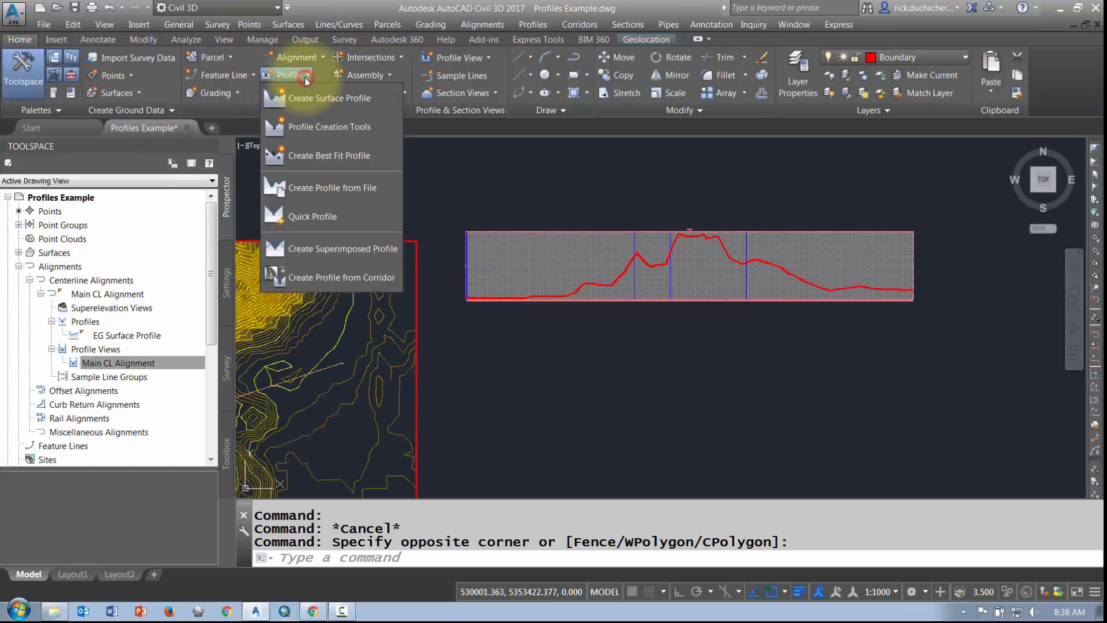
pyautogui.click(313, 126)
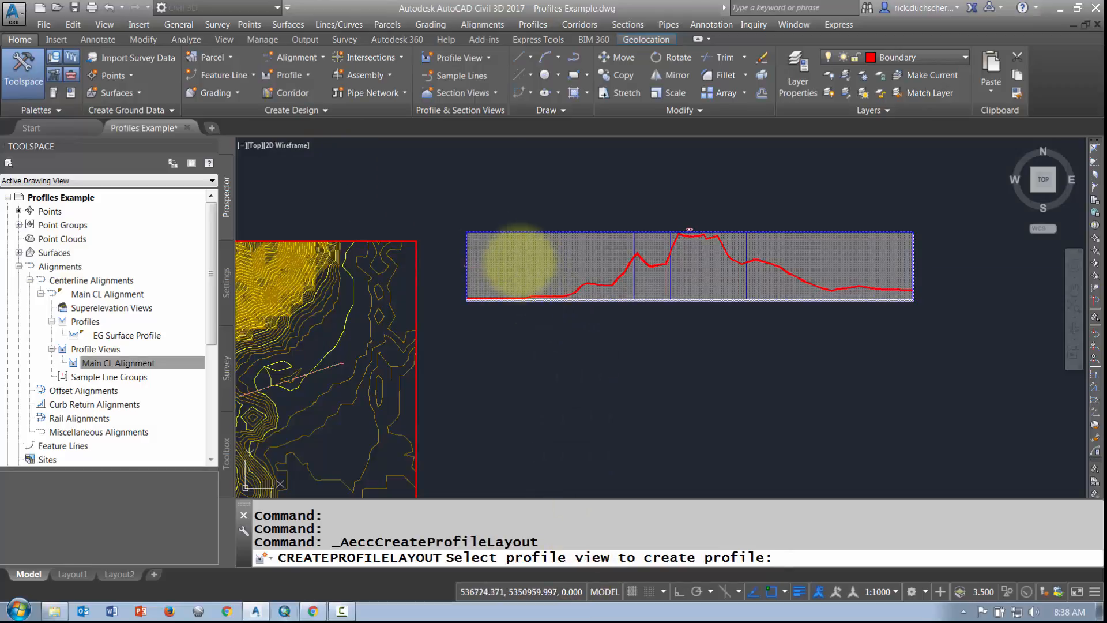
pyautogui.click(507, 257)
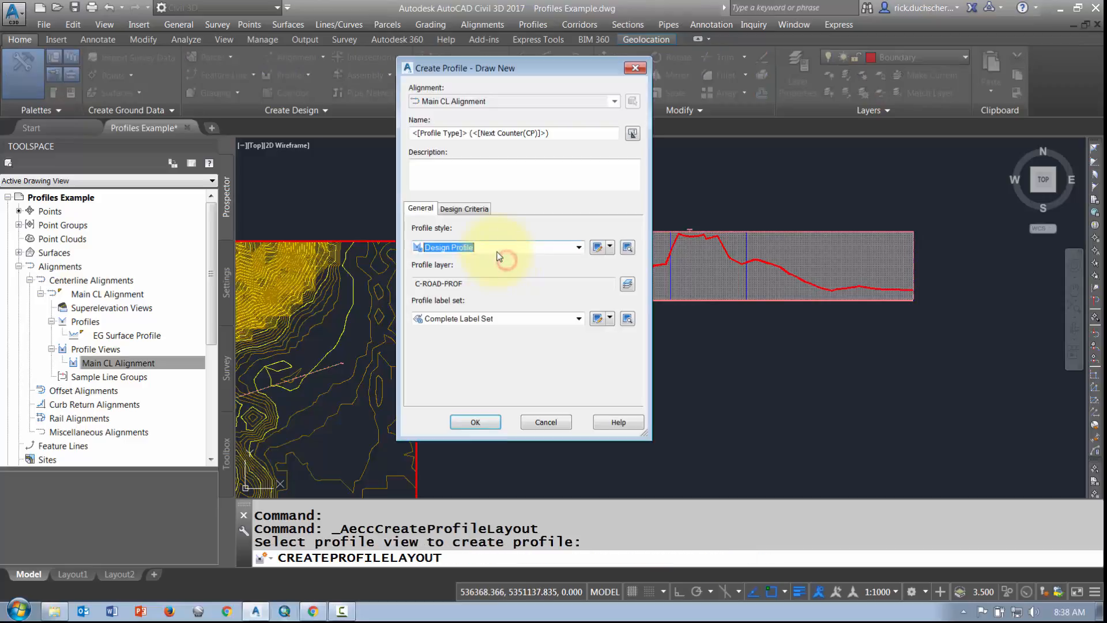
pyautogui.moveTo(553, 133); pyautogui.dragTo(312, 141)
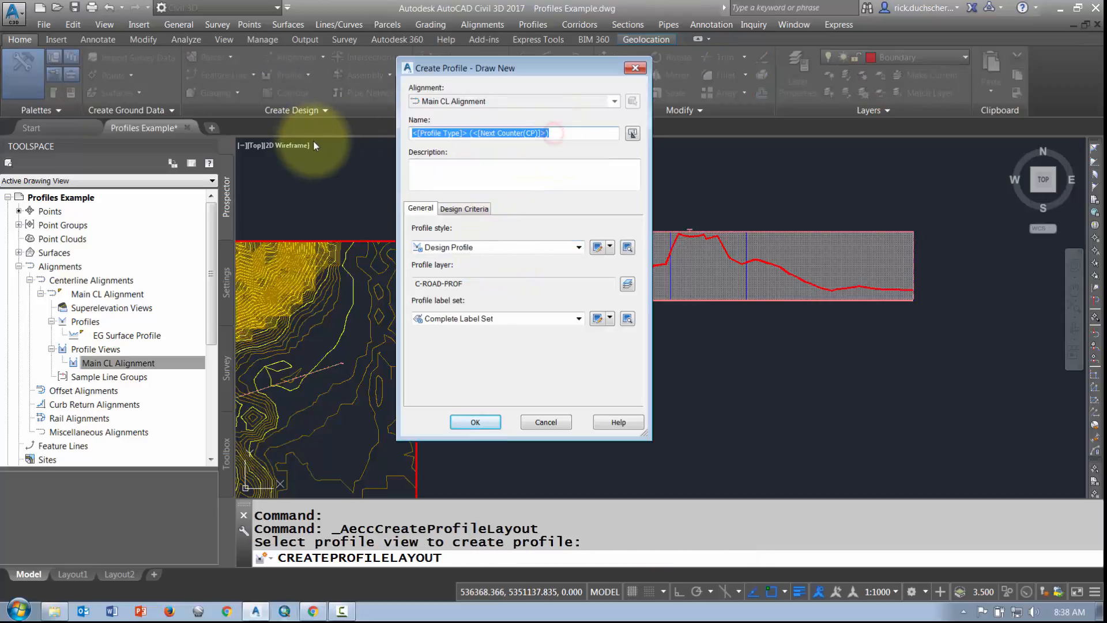
pyautogui.write('FG ')
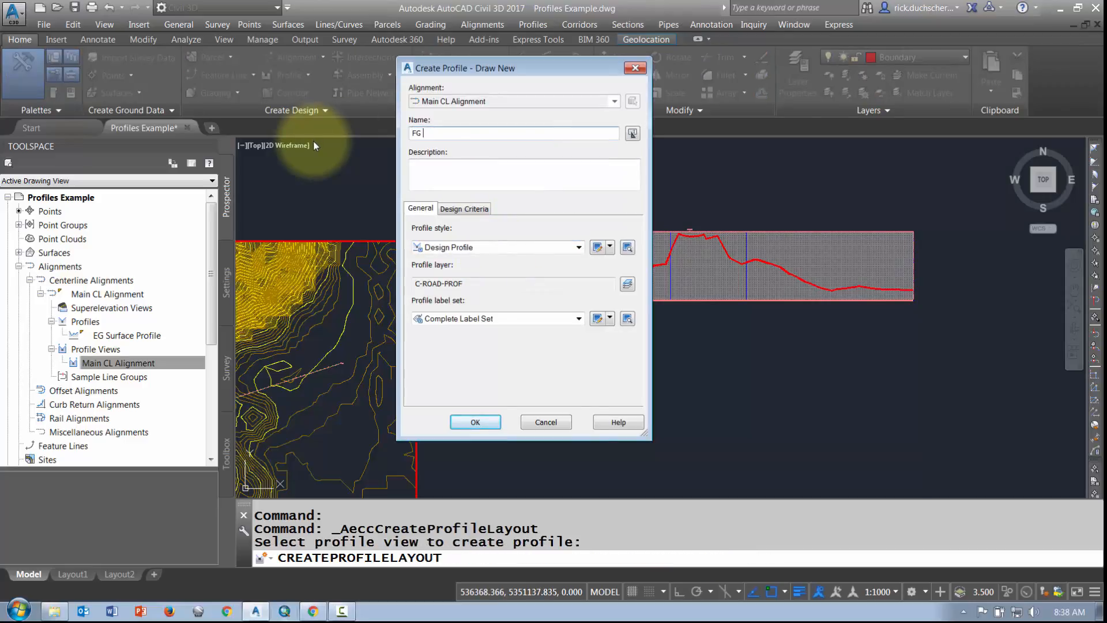
pyautogui.write('Layout prof')
pyautogui.click(450, 249)
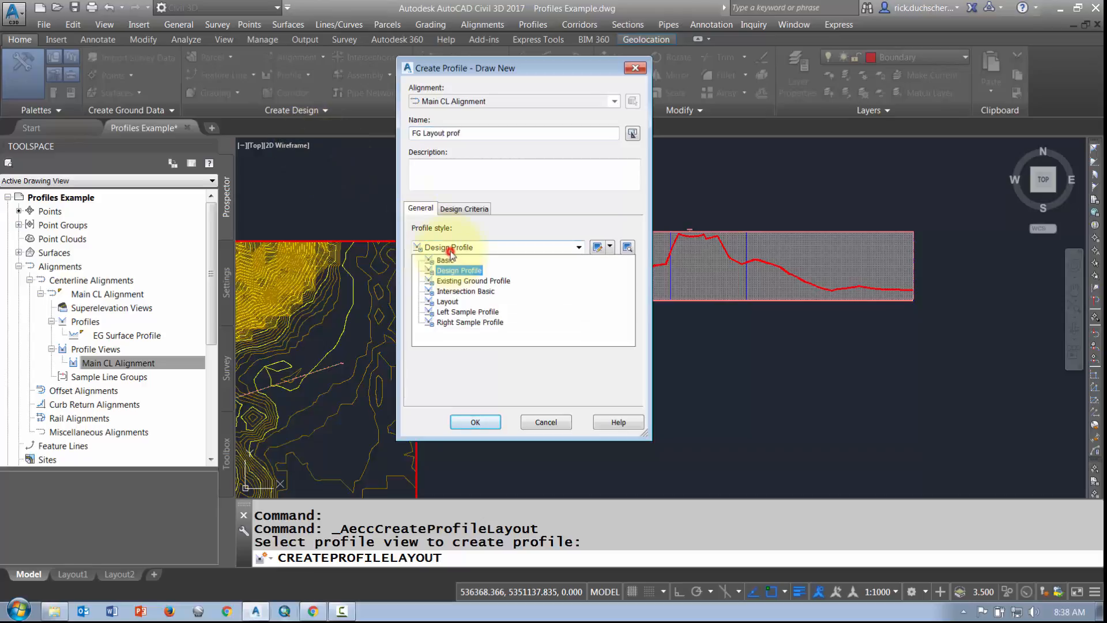
pyautogui.click(450, 252)
pyautogui.click(484, 318)
pyautogui.click(485, 341)
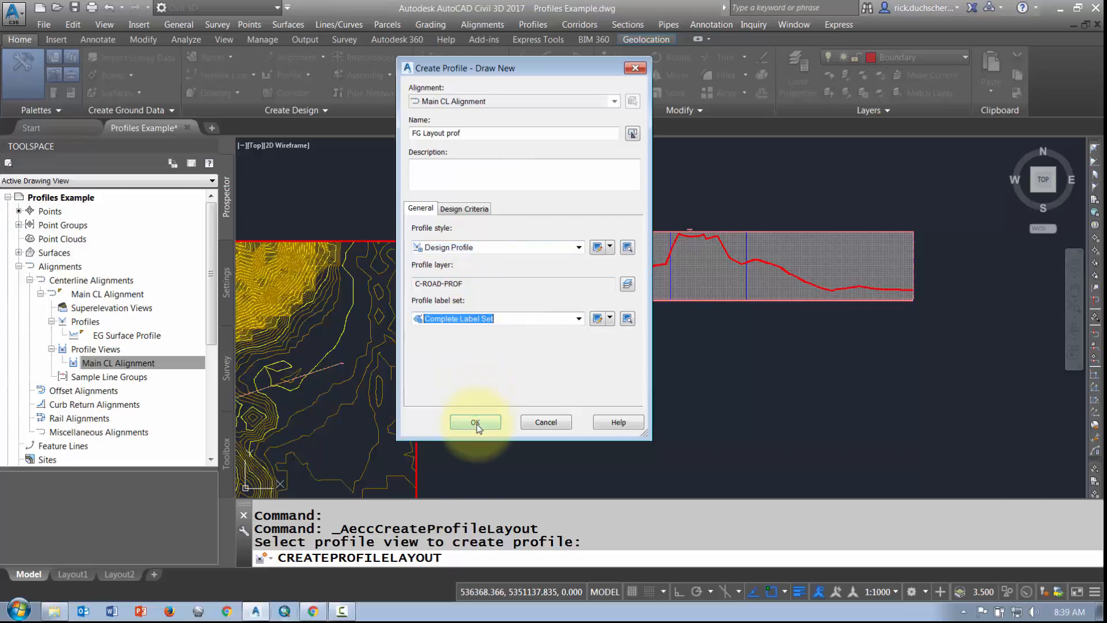
pyautogui.click(475, 422)
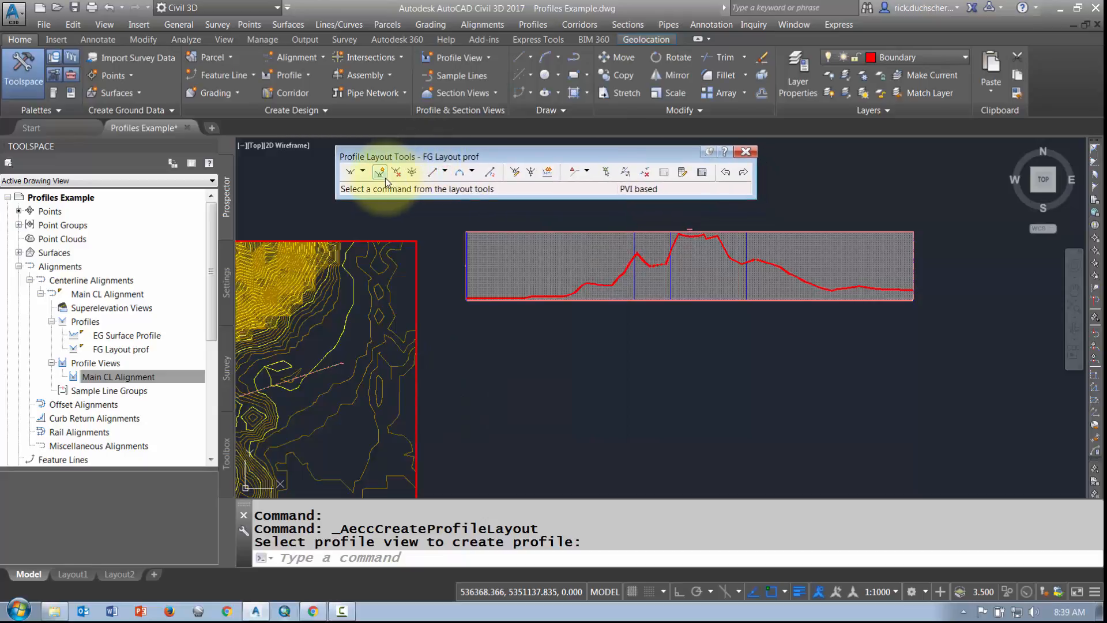
# Set the parabolic vertical curve lengths to 300 m for both crest and sag curves.
pyautogui.click(362, 172)
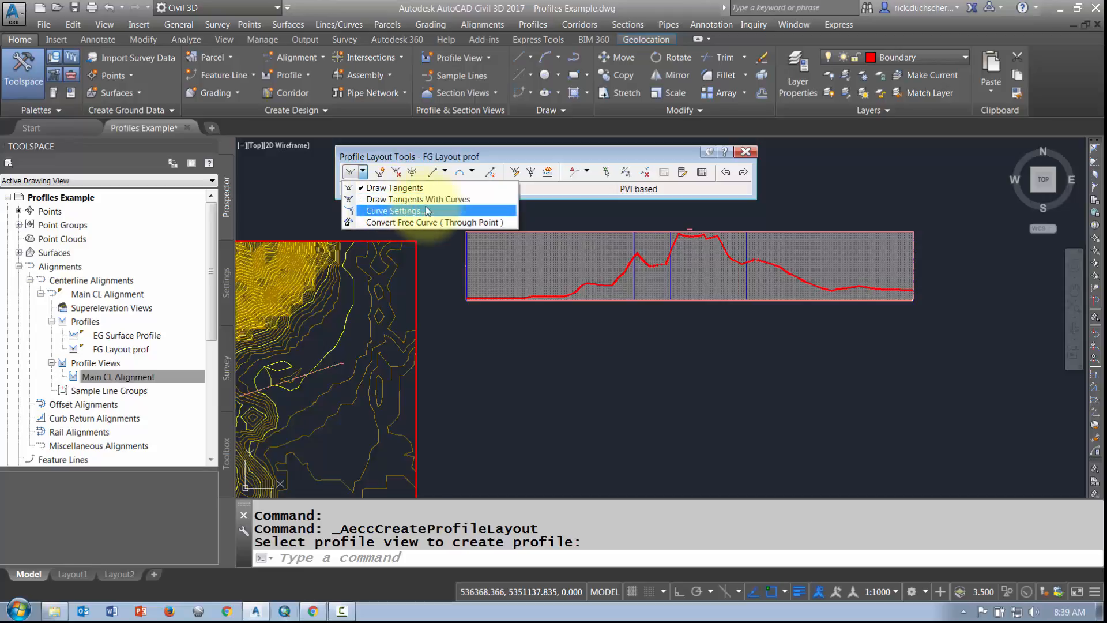
pyautogui.click(397, 213)
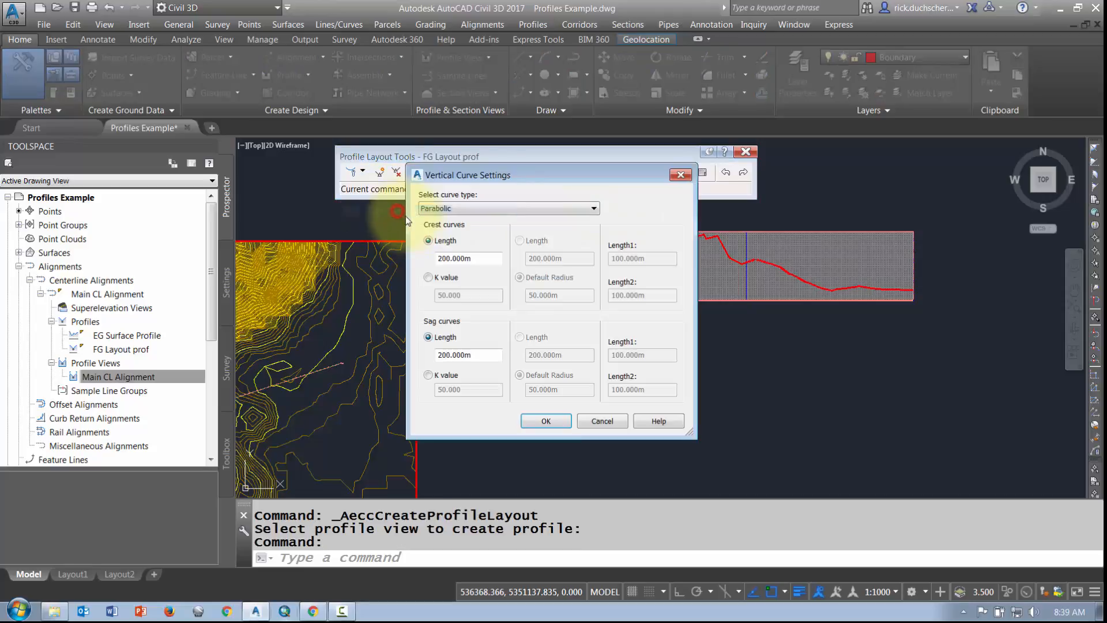
pyautogui.doubleClick(474, 262)
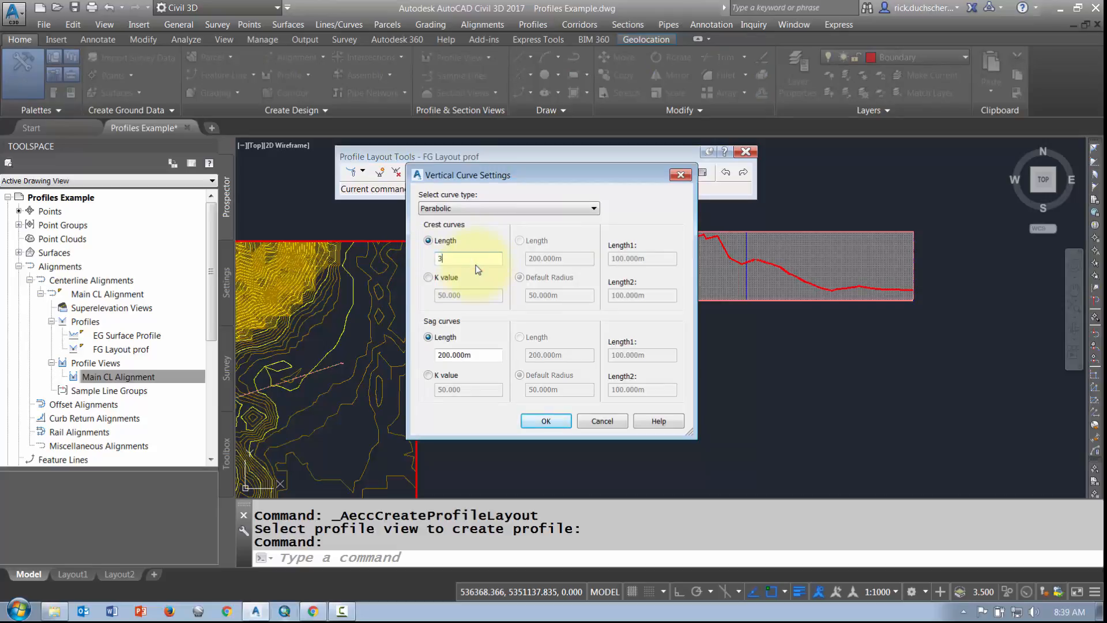
pyautogui.doubleClick(480, 354)
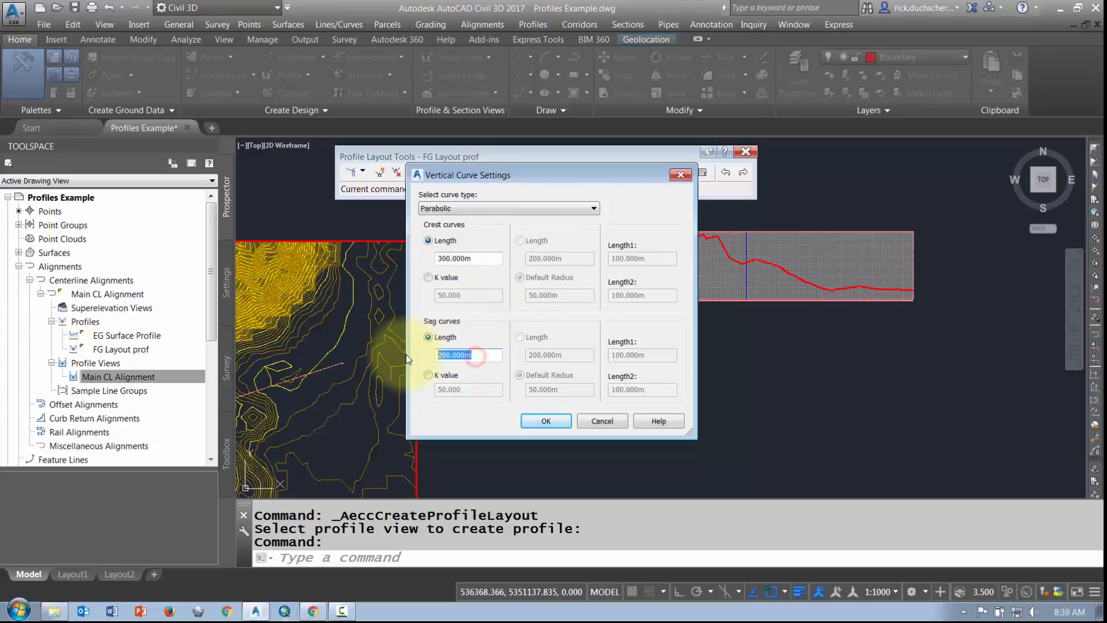
pyautogui.write('300')
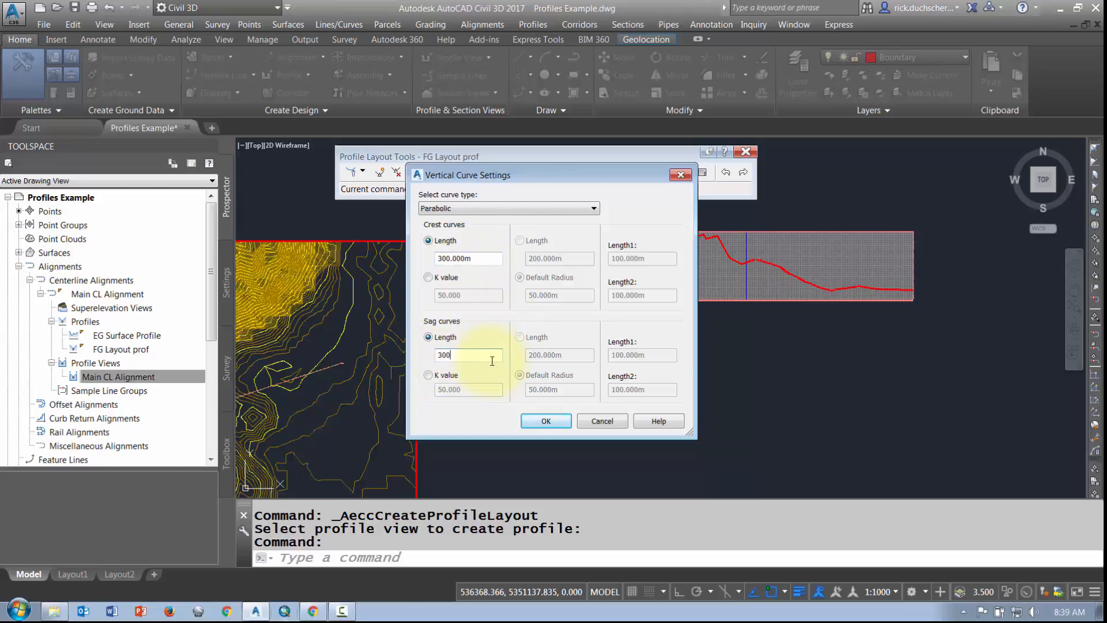
pyautogui.click(548, 422)
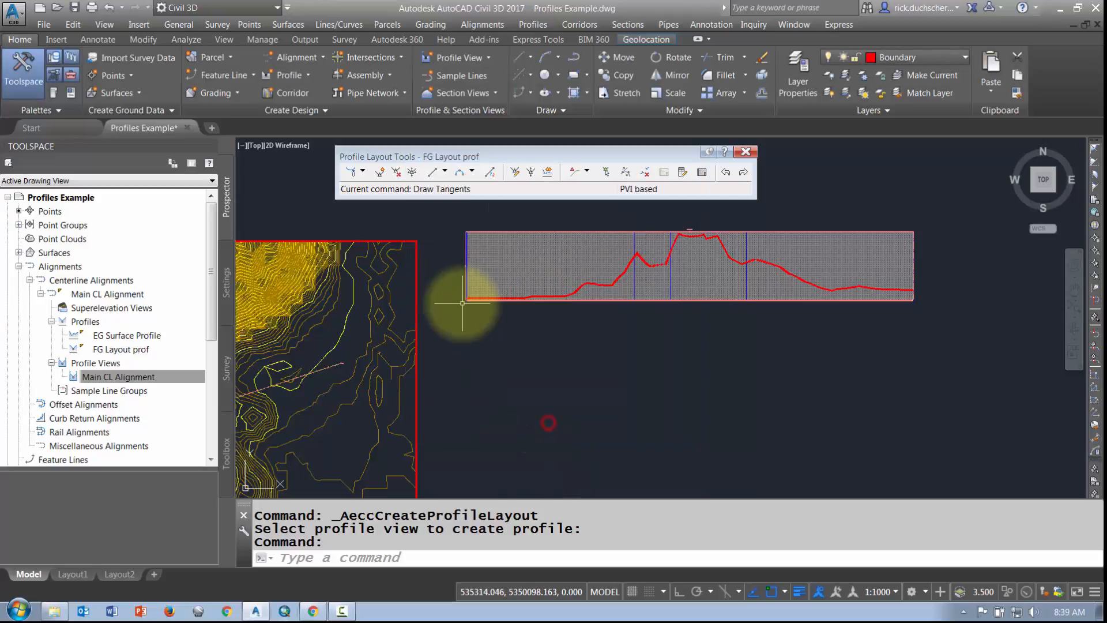
# Start drawing tangents with curves from the beginning of the existing ground profile to its first peak, switching object snap off after the start point.
pyautogui.moveTo(433, 160); pyautogui.dragTo(386, 159)
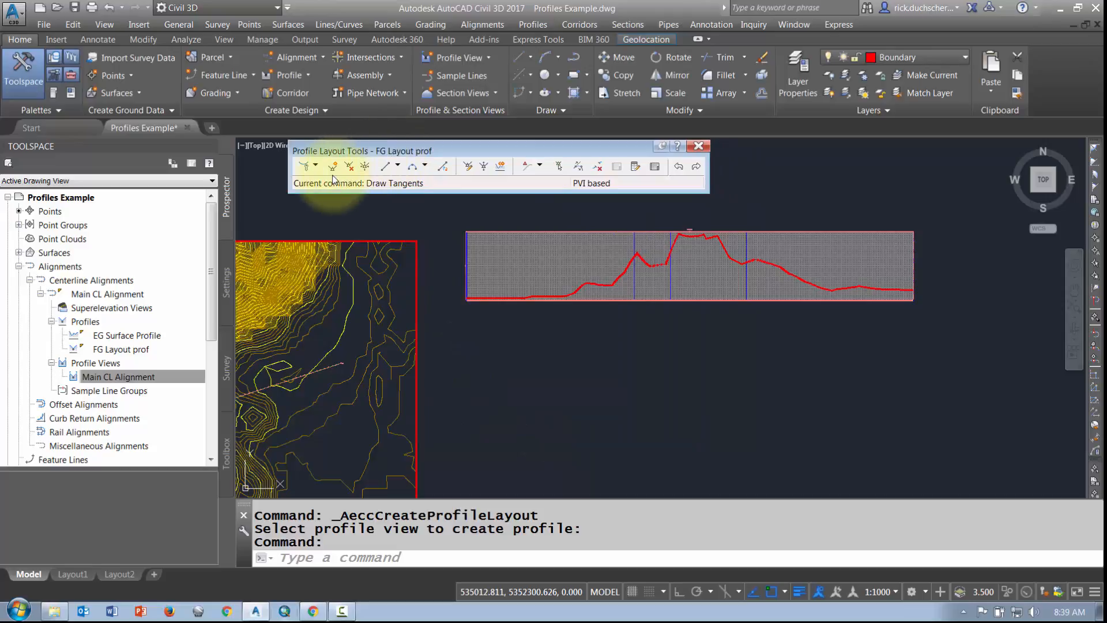
pyautogui.click(315, 164)
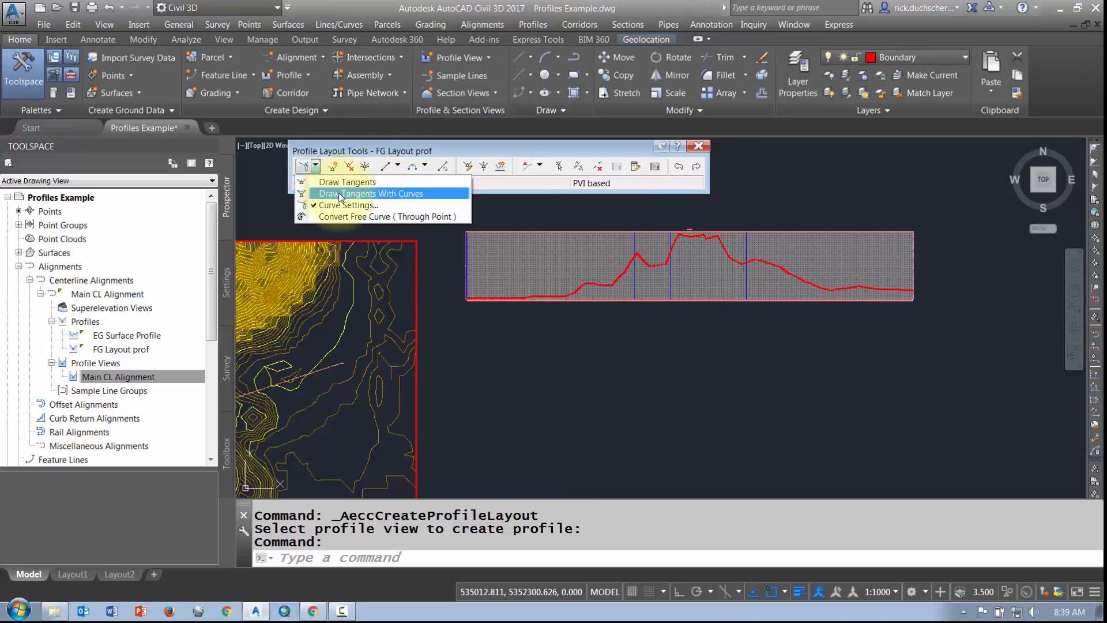
pyautogui.click(340, 193)
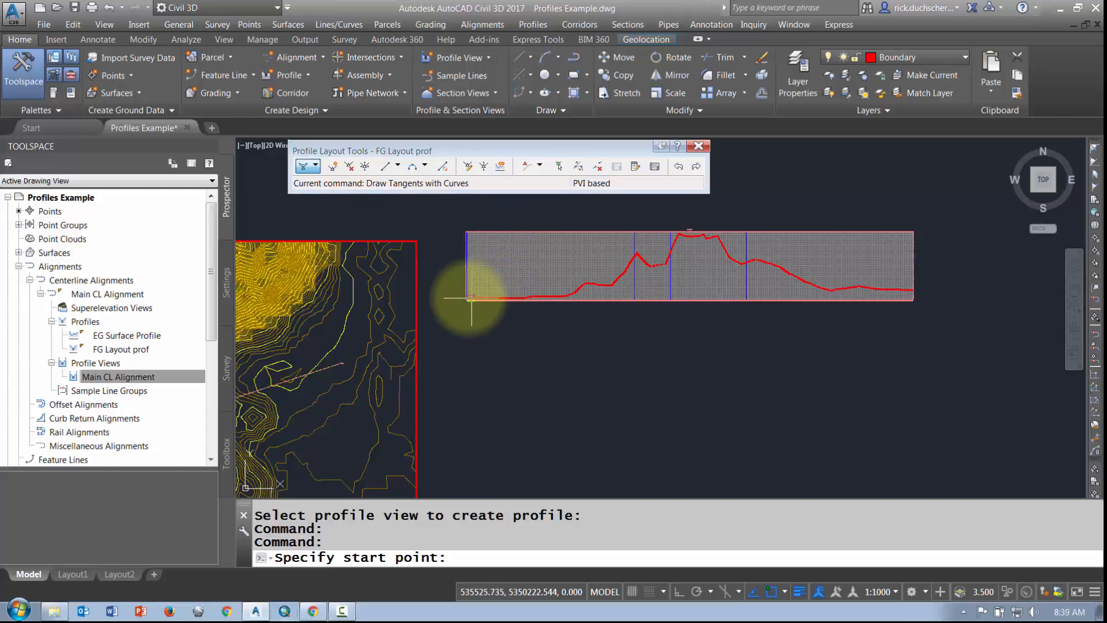
pyautogui.scroll(3, 472, 295)
pyautogui.click(453, 300)
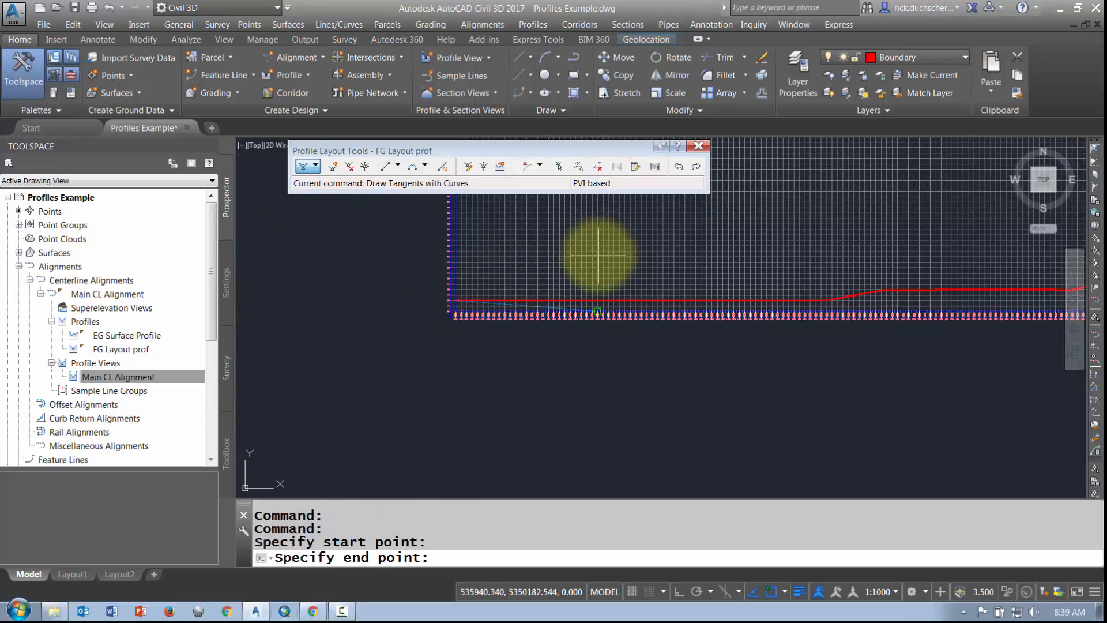
pyautogui.press('F3')
pyautogui.scroll(-4, 717, 234)
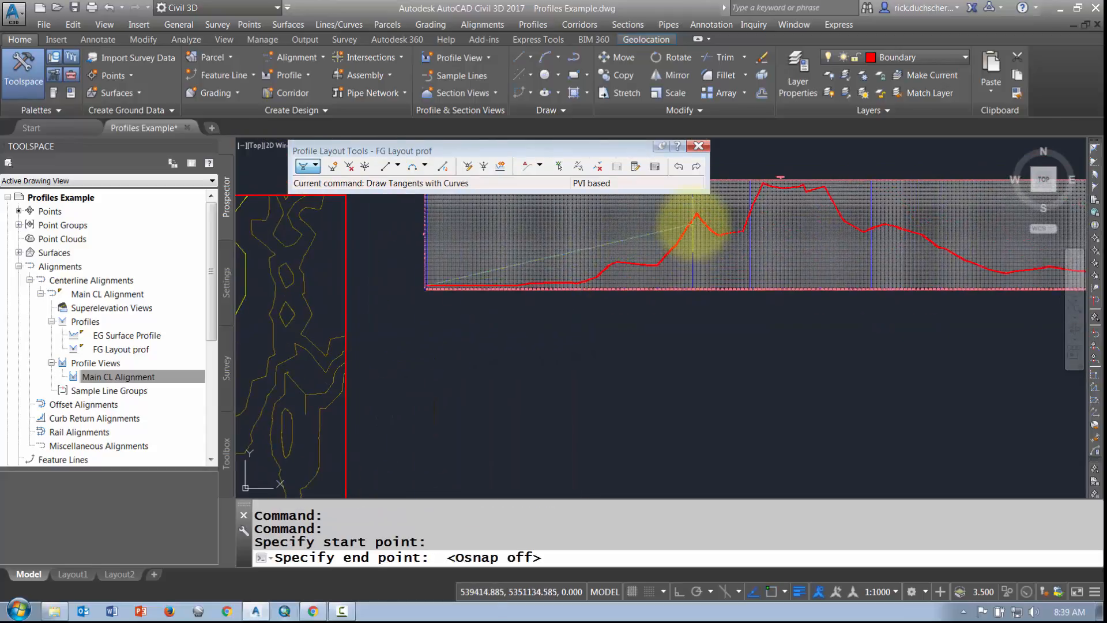
pyautogui.click(697, 215)
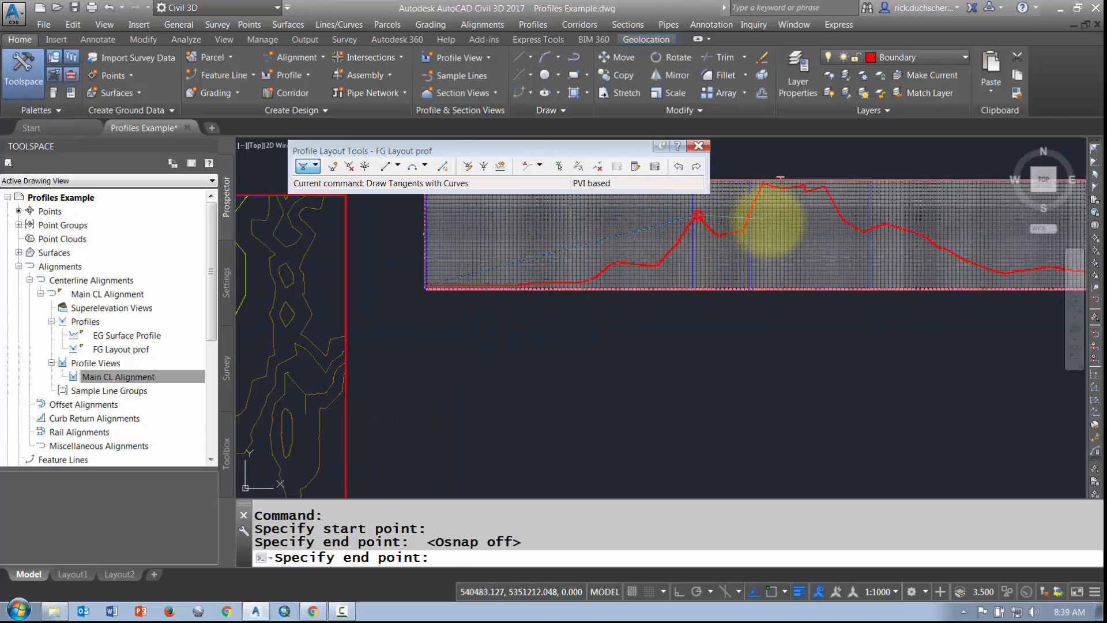
# Continue the tangents through the dip after the highest ground and the low point beyond it, and finish them at the existing profile's end.
pyautogui.click(864, 231)
pyautogui.moveTo(940, 272); pyautogui.dragTo(667, 289, button='middle')
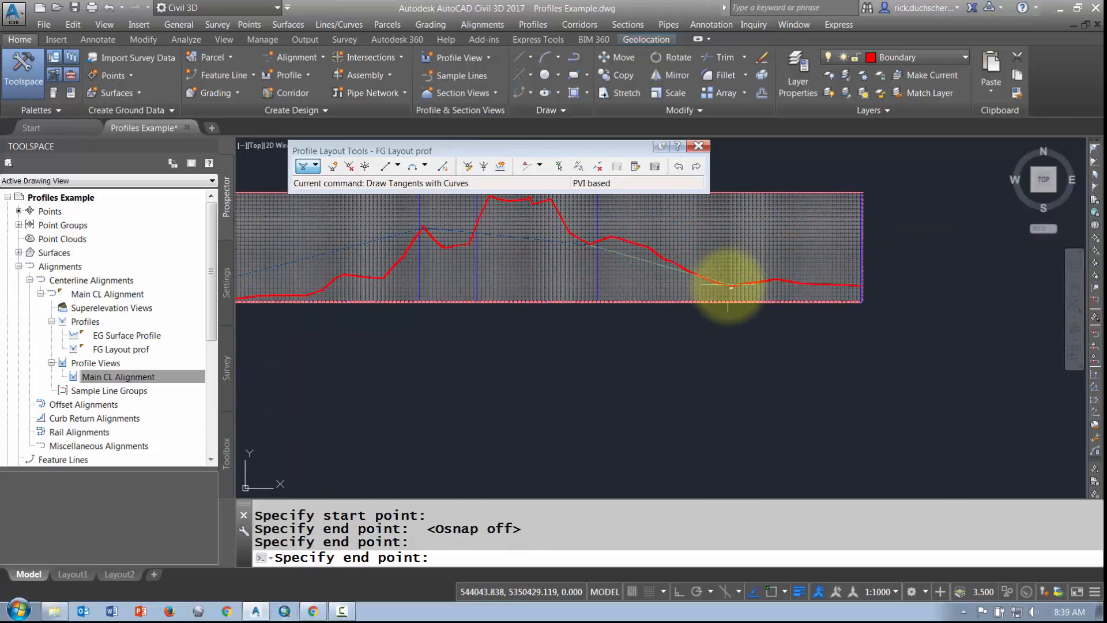
pyautogui.click(729, 285)
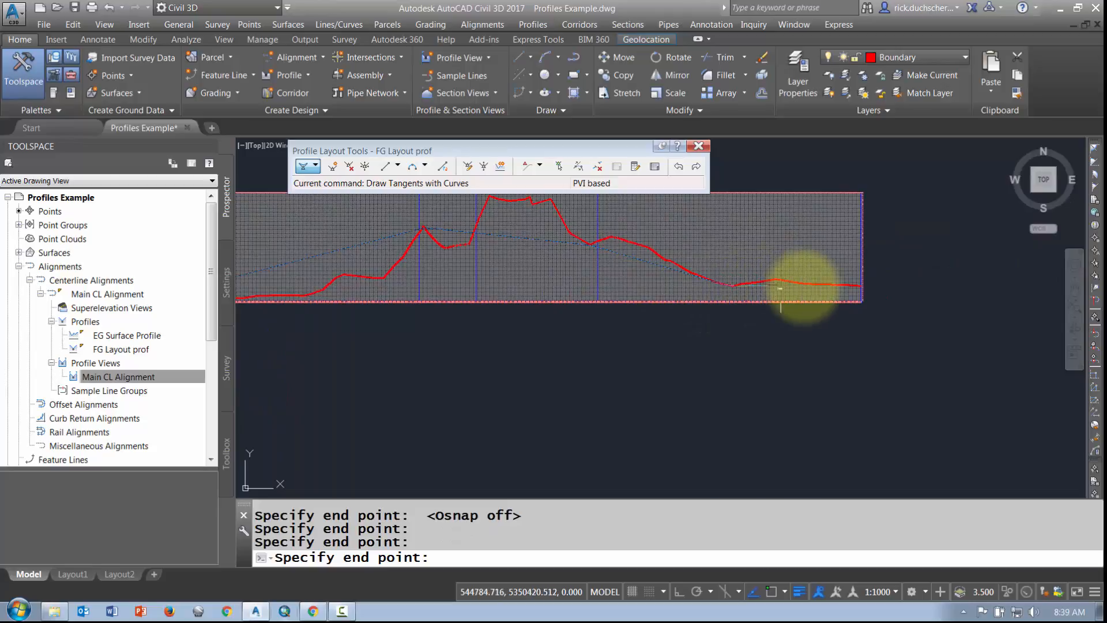
pyautogui.scroll(3, 852, 283)
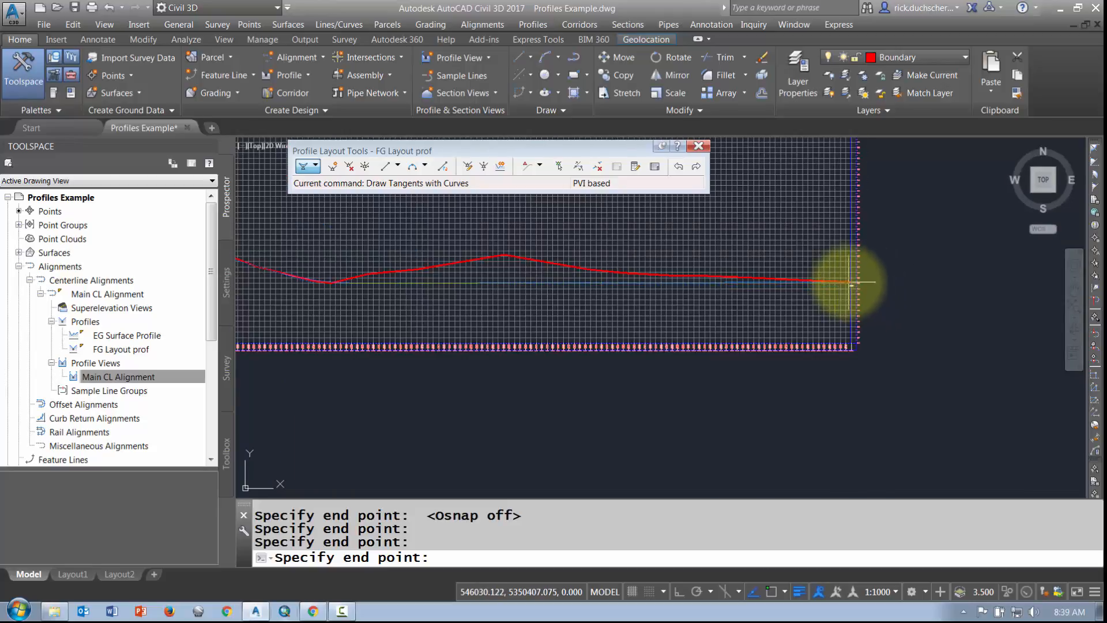
pyautogui.click(849, 283)
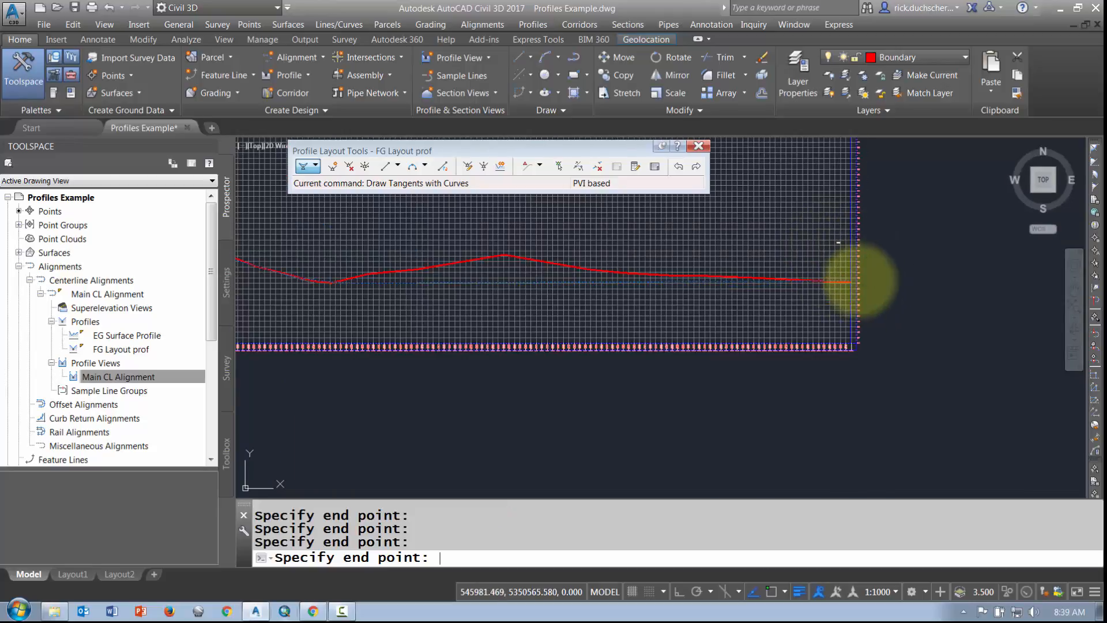
pyautogui.press('Return')
# Examine the vertical curves and grade labels of the new layout profile, from its last sag curve back across the whole profile view.
pyautogui.moveTo(404, 295); pyautogui.dragTo(464, 293, button='middle')
pyautogui.scroll(-2, 465, 293)
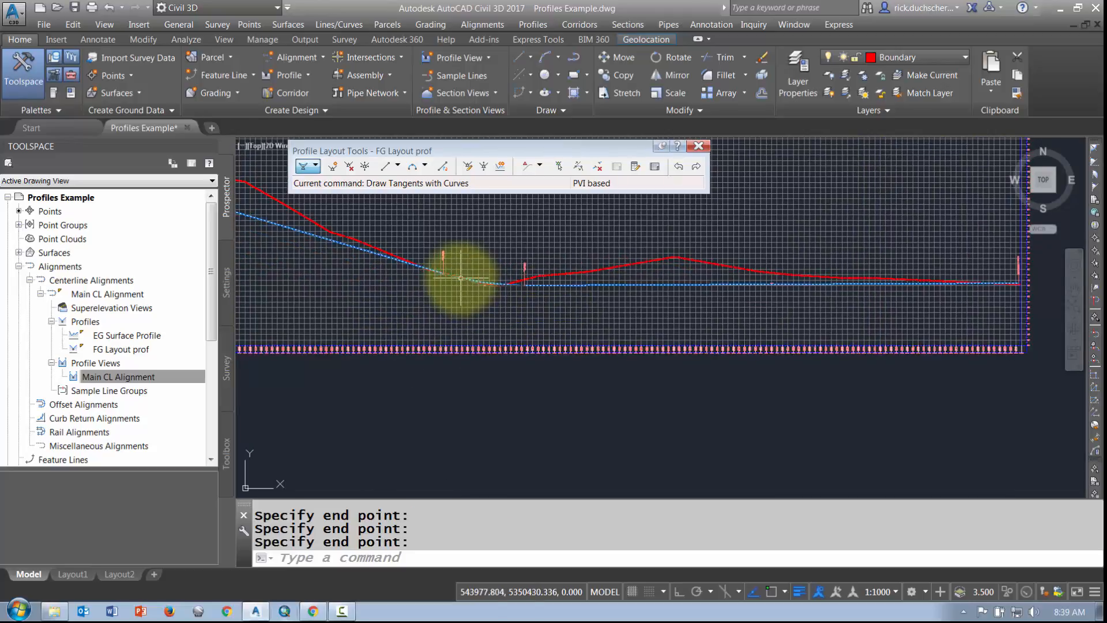
pyautogui.scroll(4, 457, 274)
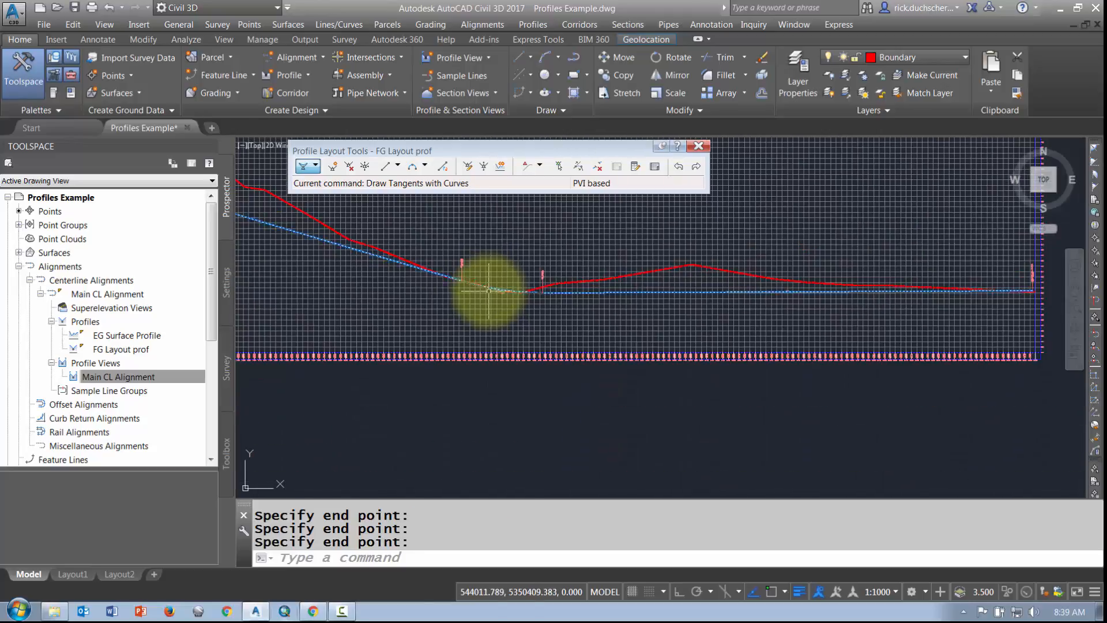
pyautogui.scroll(4, 789, 288)
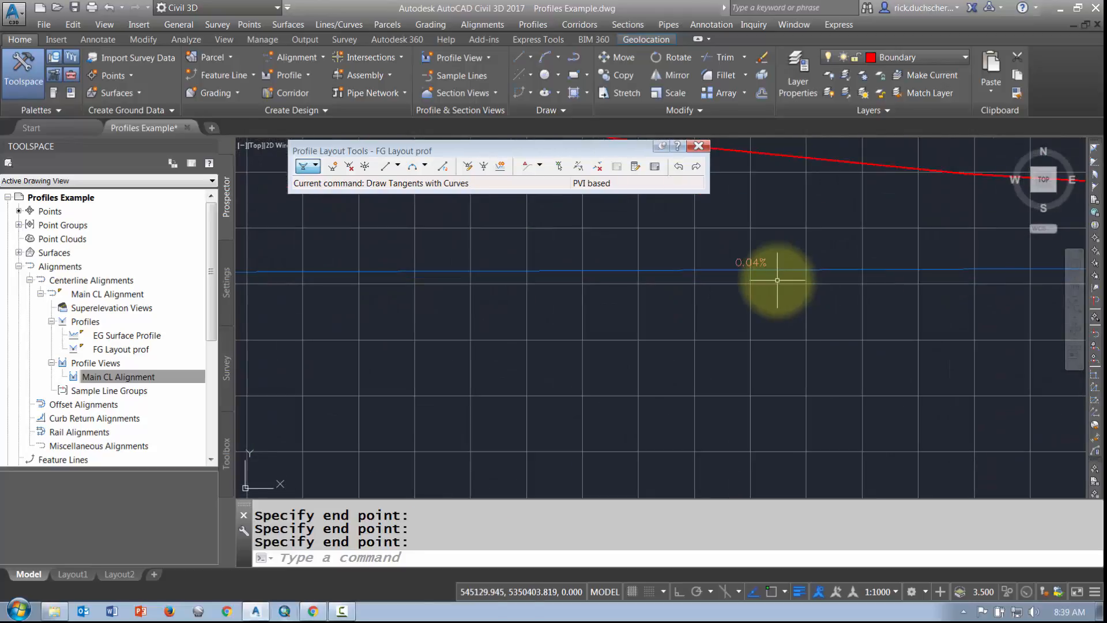
pyautogui.scroll(-5, 773, 277)
pyautogui.moveTo(531, 266); pyautogui.dragTo(797, 317, button='middle')
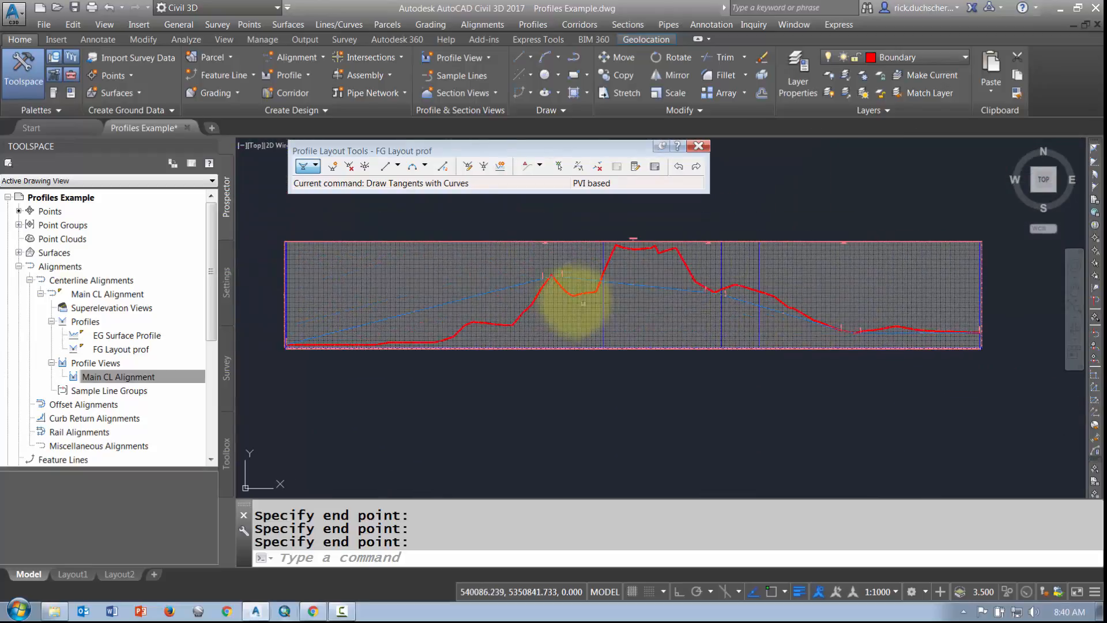
pyautogui.moveTo(541, 301); pyautogui.dragTo(597, 284, button='middle')
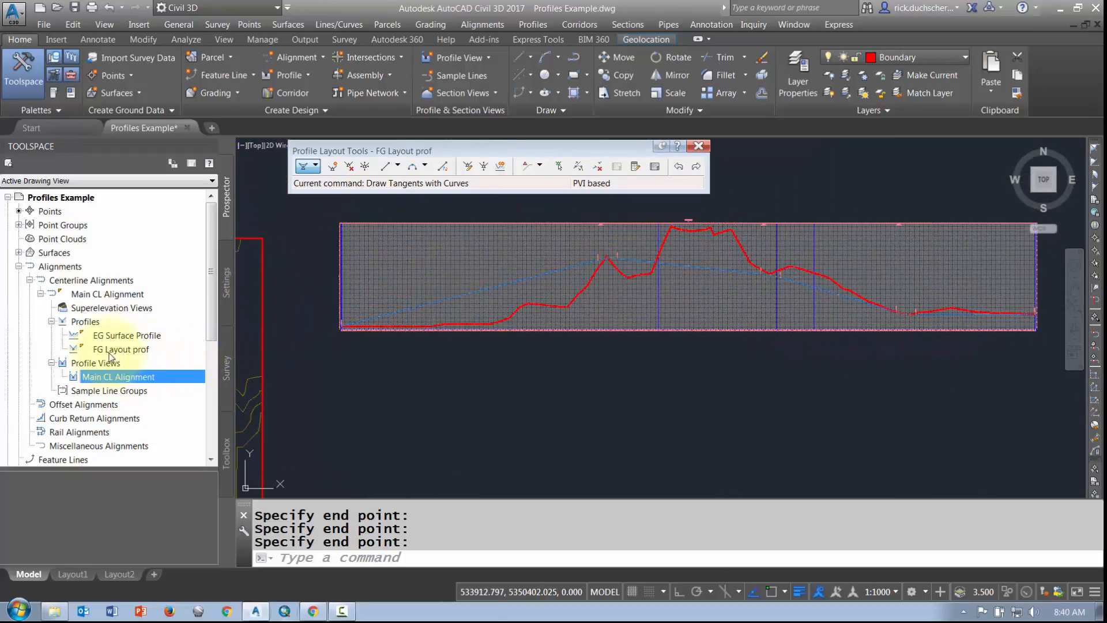
# Locate FG Layout prof in the object tree and profile view, check its selection in the drawing, and open its available commands.
pyautogui.click(113, 349)
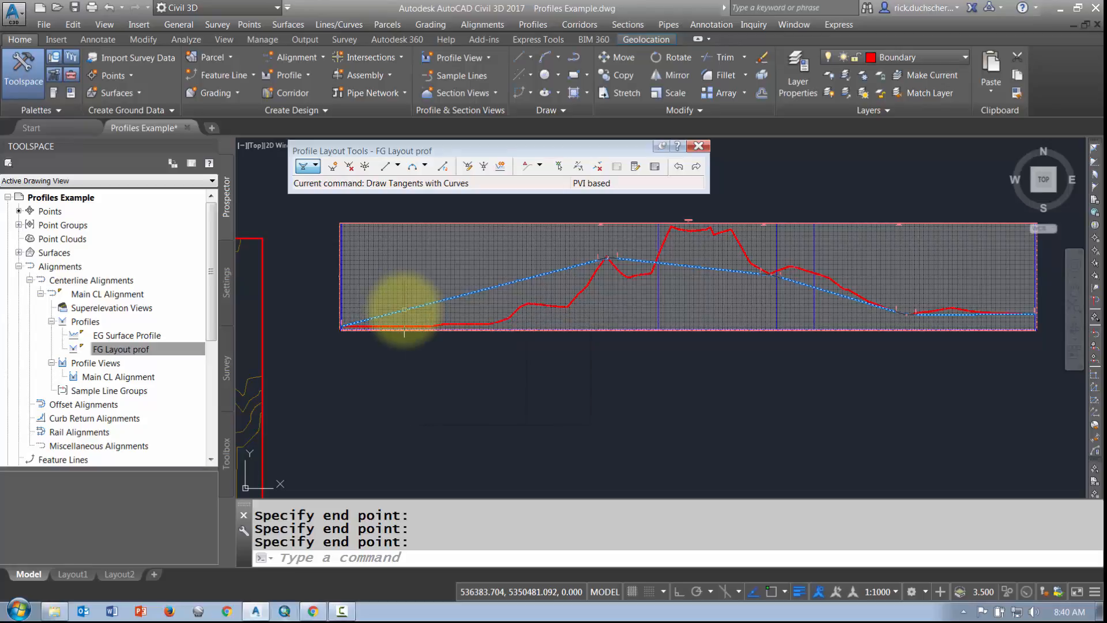
pyautogui.click(399, 307)
pyautogui.press('Escape')
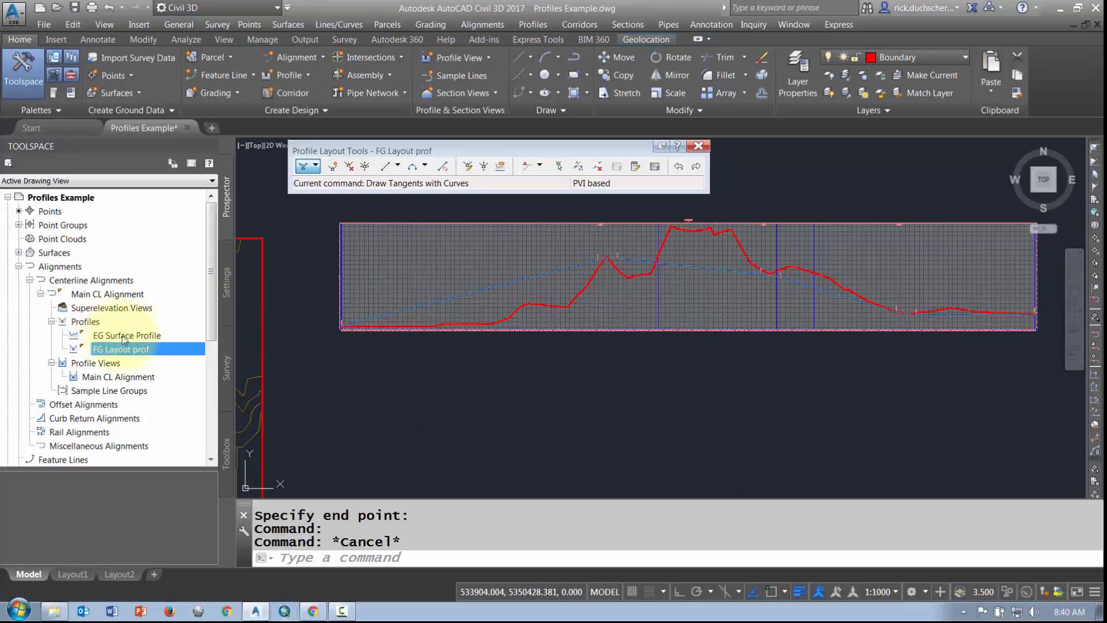
pyautogui.rightClick(134, 351)
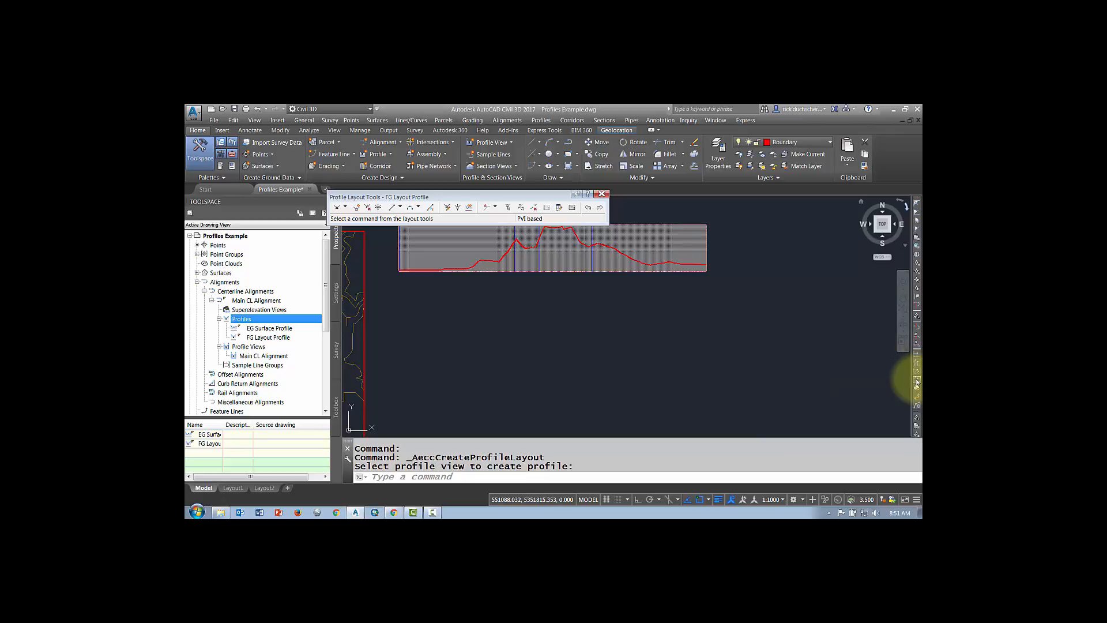
# Start tangents with curves for FG Layout Profile in the Main CL Alignment profile view, using Profile Station Elevation at station 5, elevation 630.
pyautogui.click(337, 210)
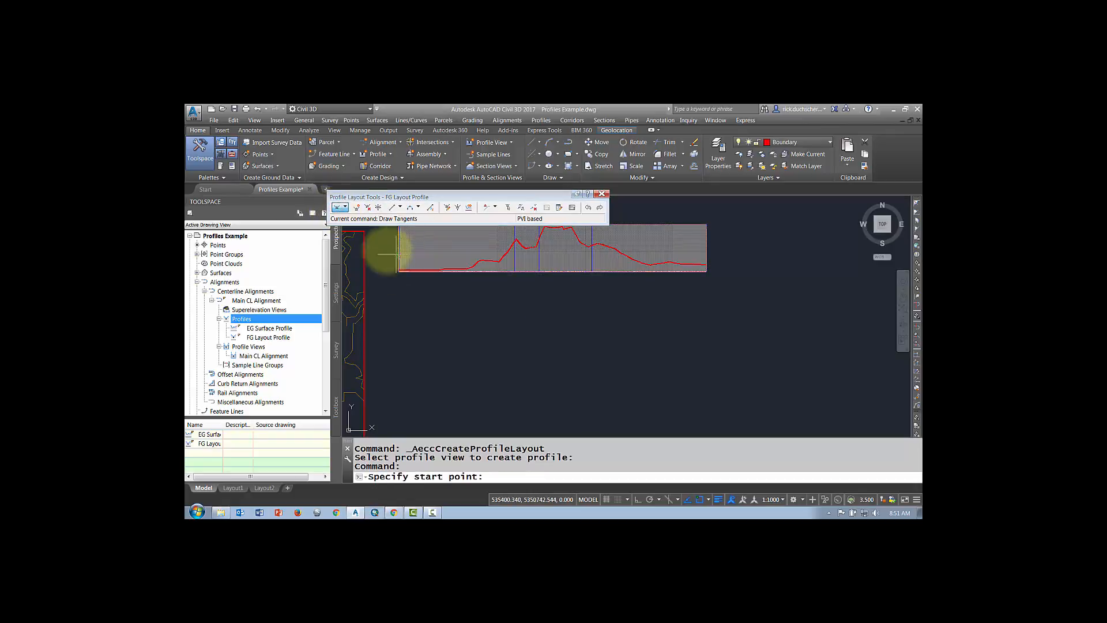
pyautogui.click(345, 207)
pyautogui.click(350, 226)
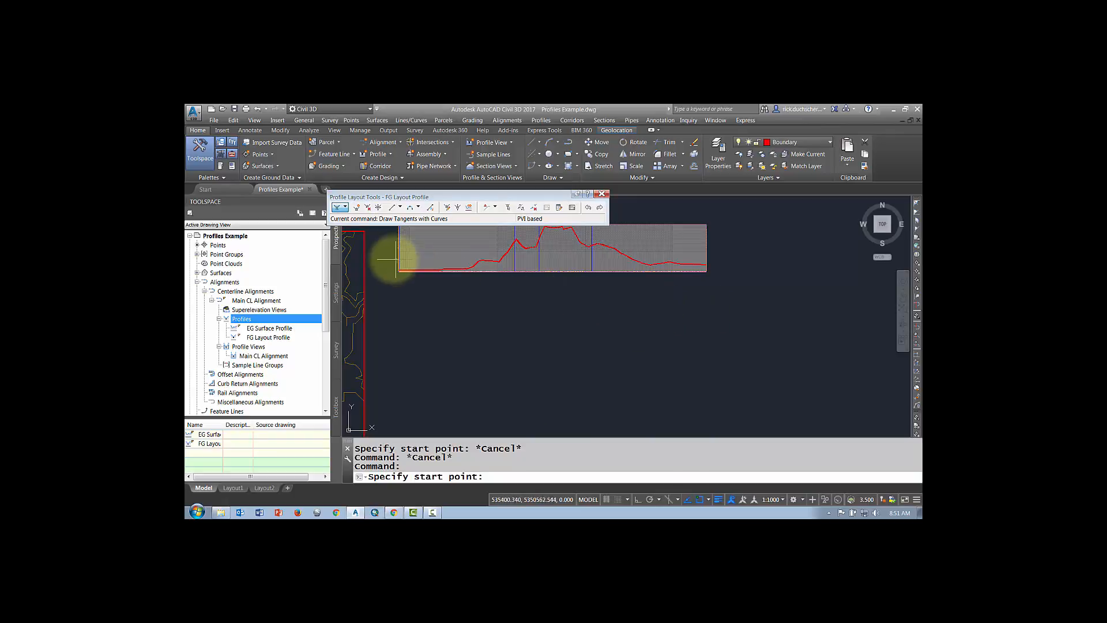
pyautogui.click(917, 355)
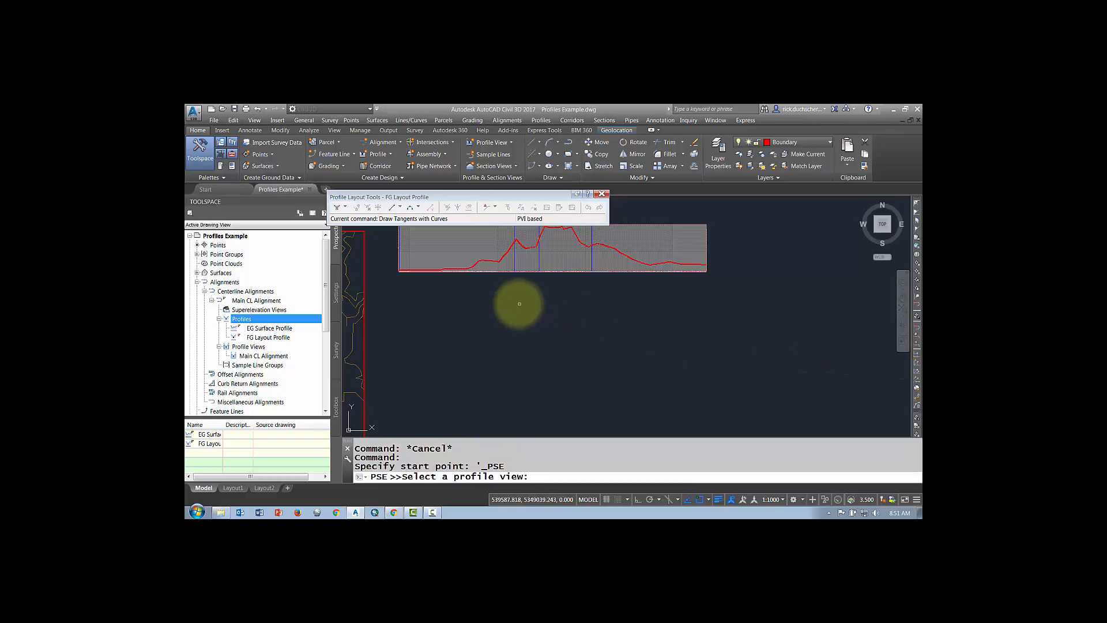
pyautogui.click(430, 246)
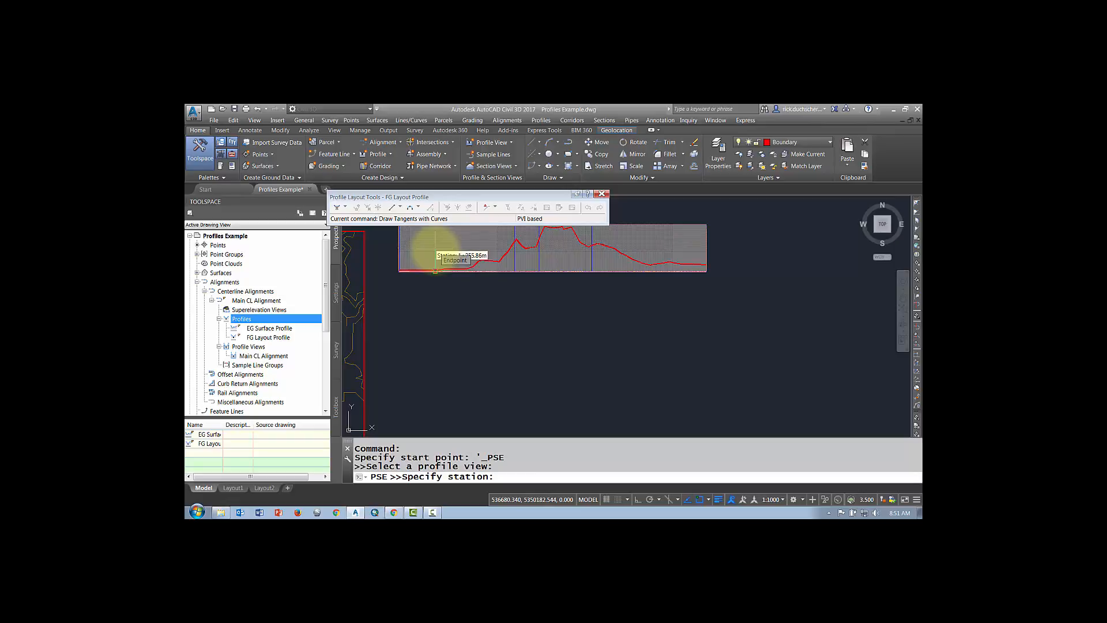
pyautogui.scroll(3, 407, 303)
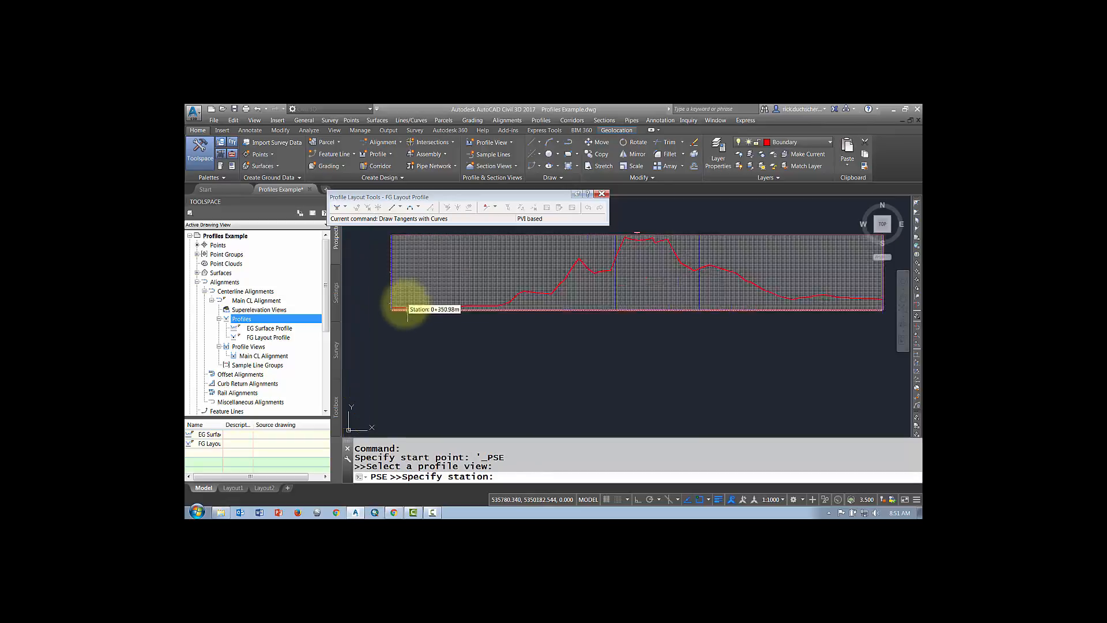
pyautogui.scroll(3, 407, 303)
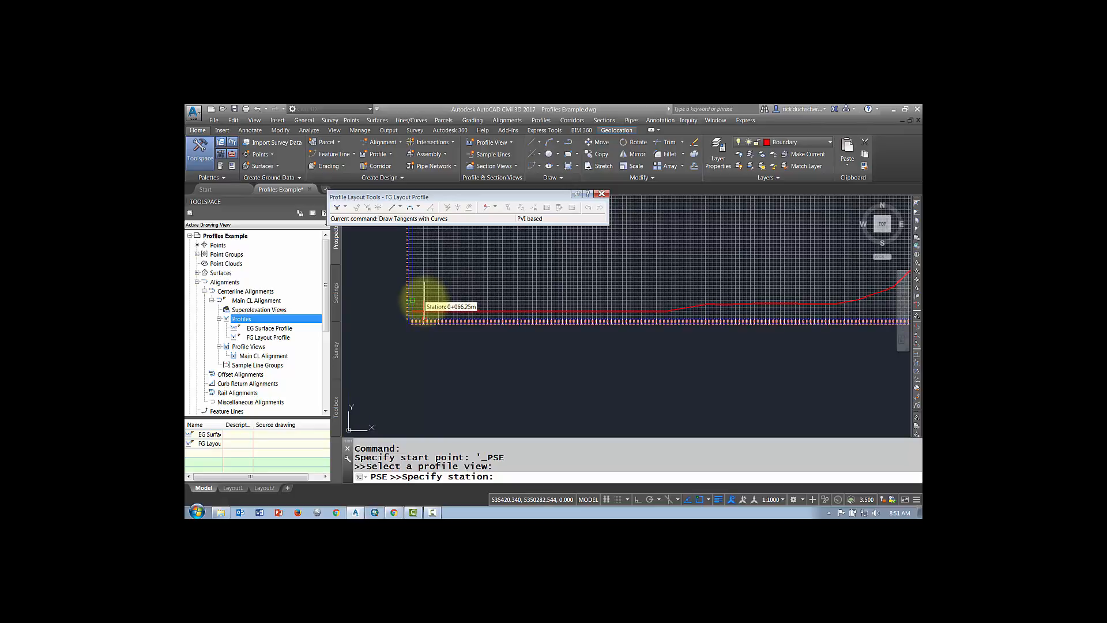
pyautogui.press('F3')
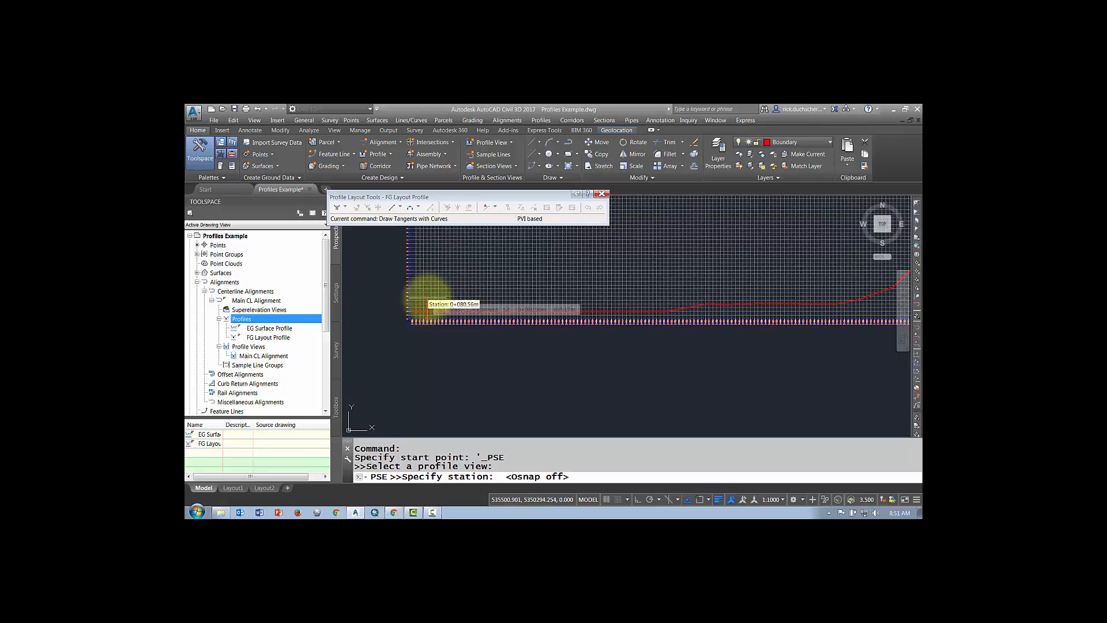
pyautogui.write('5')
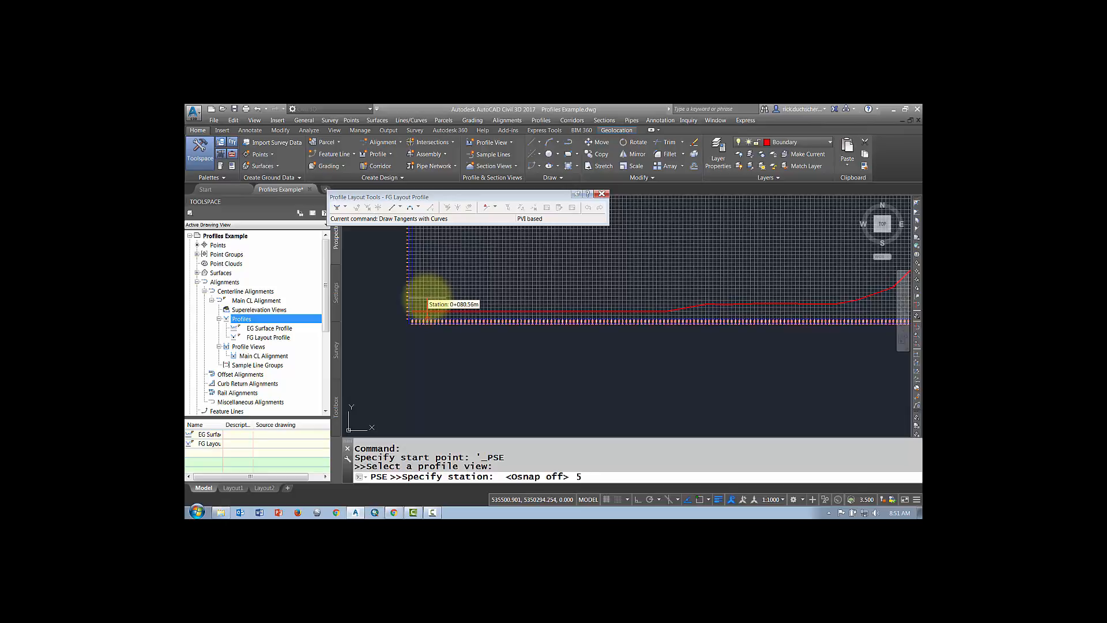
pyautogui.press('Return')
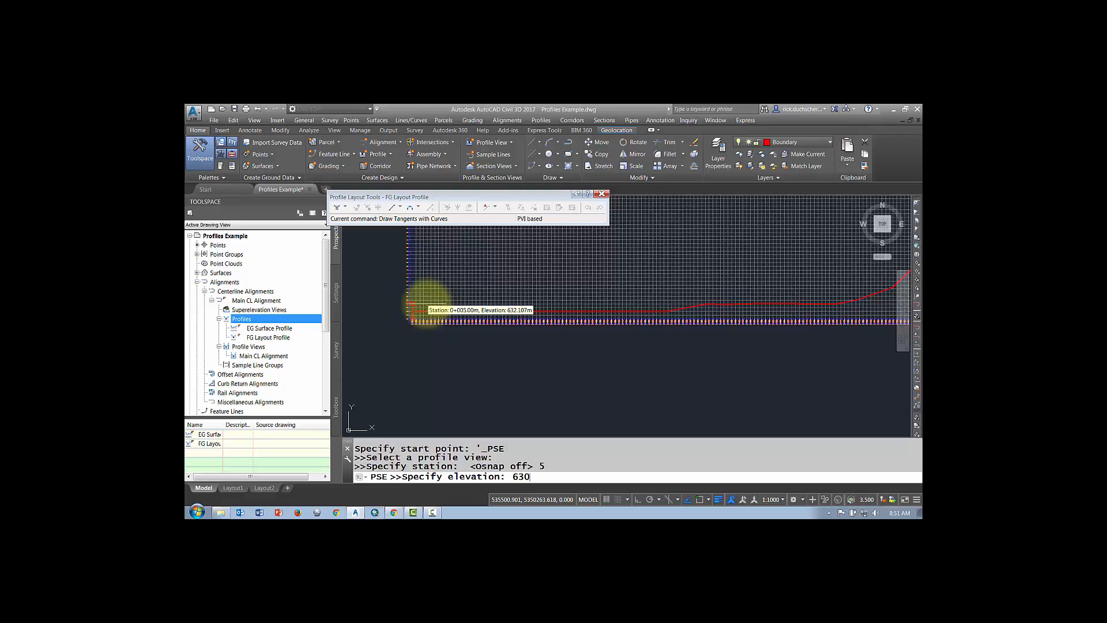
pyautogui.press('Return')
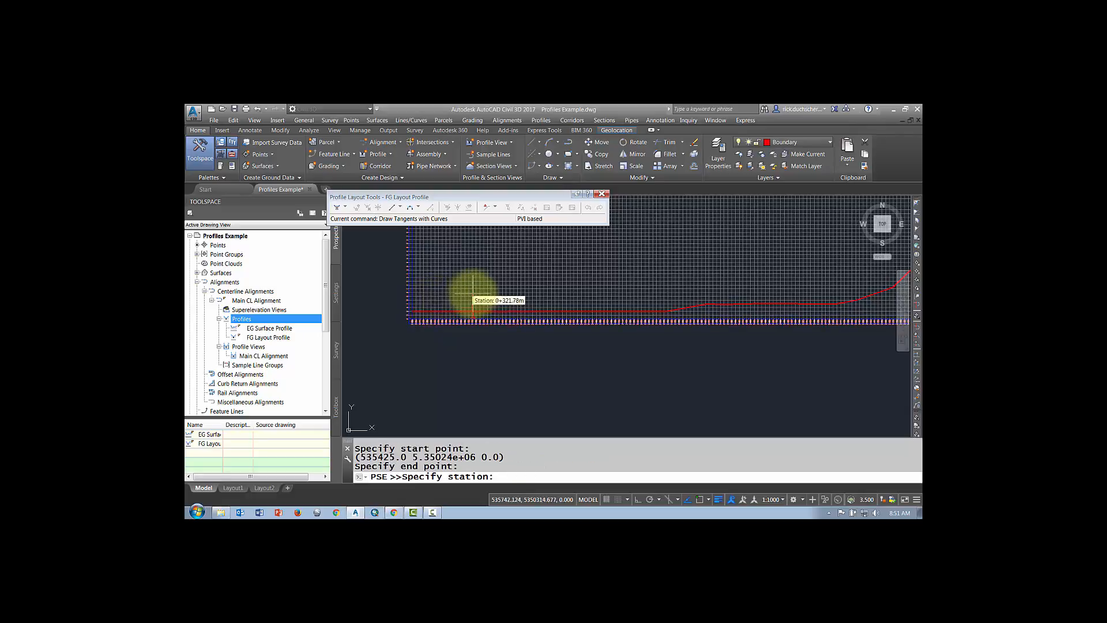
# Place one PVI slightly above the existing ground at about station 1+581, and another at station 3900, elevation 710.
pyautogui.click(708, 303)
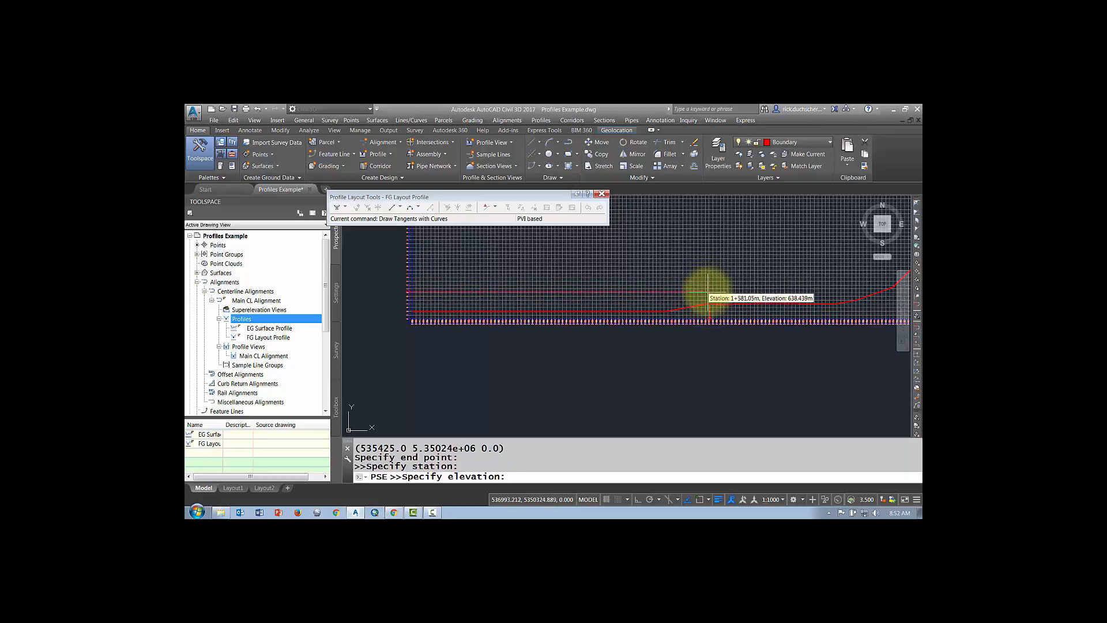
pyautogui.click(716, 292)
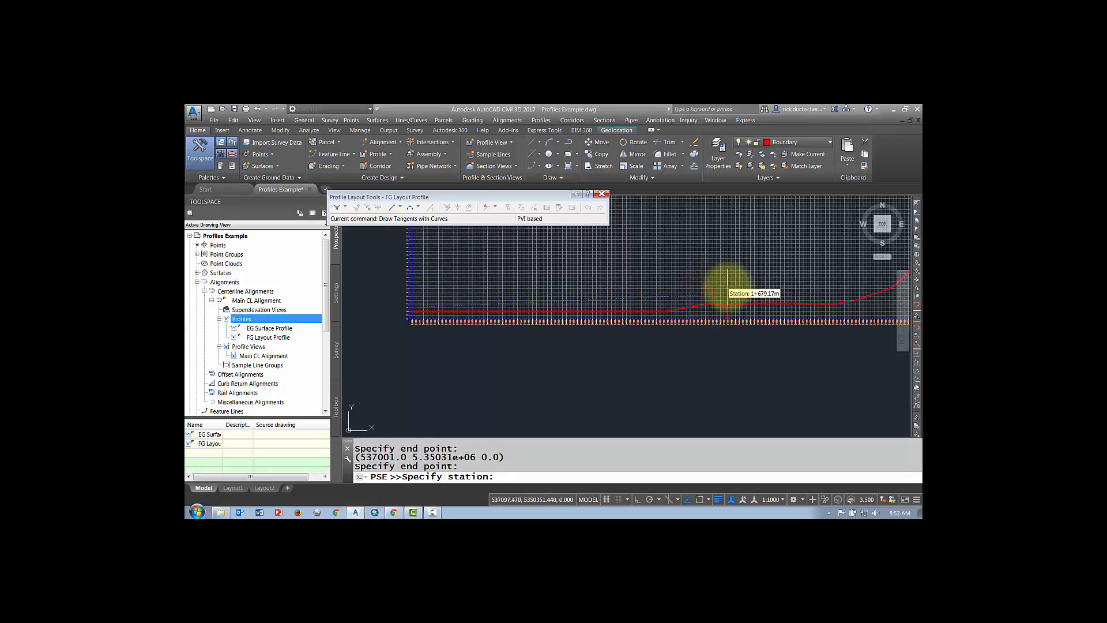
pyautogui.scroll(-5, 750, 286)
pyautogui.scroll(2, 600, 311)
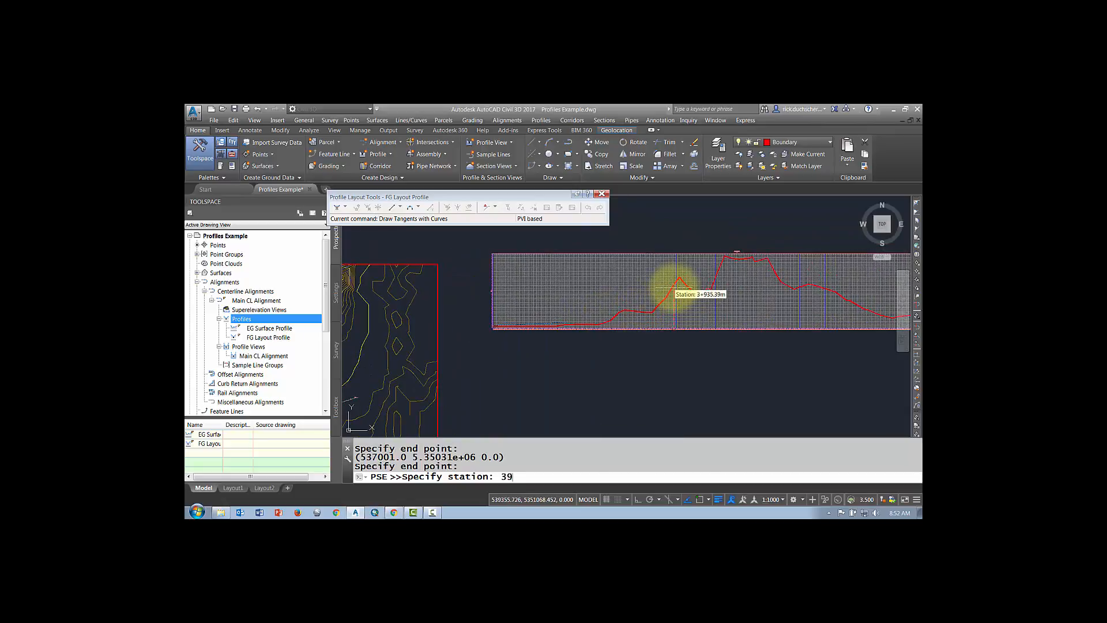
pyautogui.write('3900')
pyautogui.press('Return')
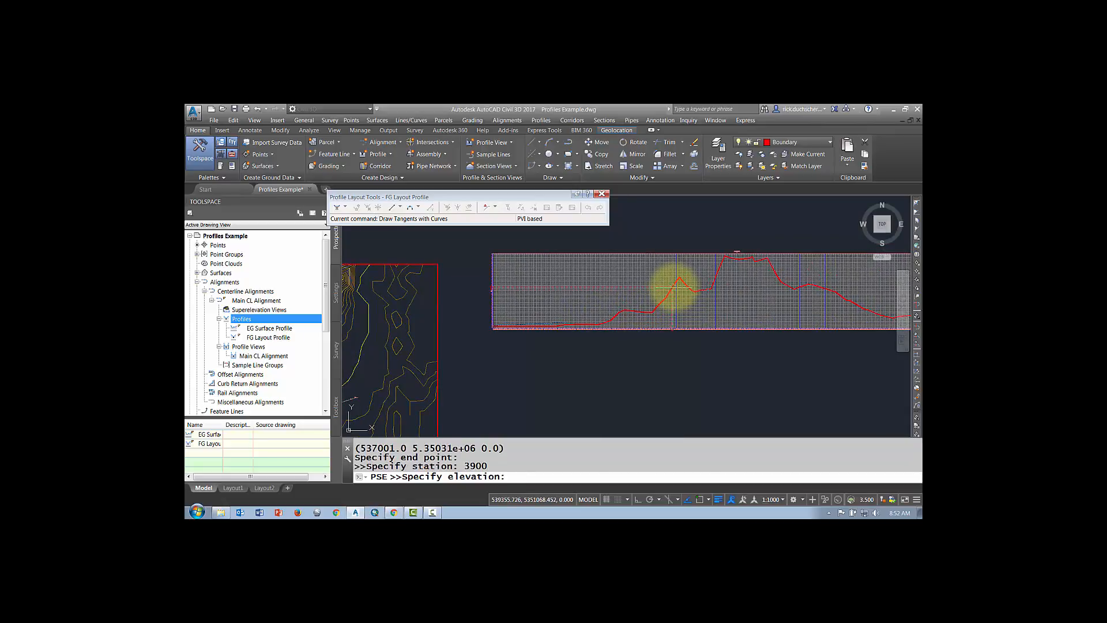
pyautogui.write('7')
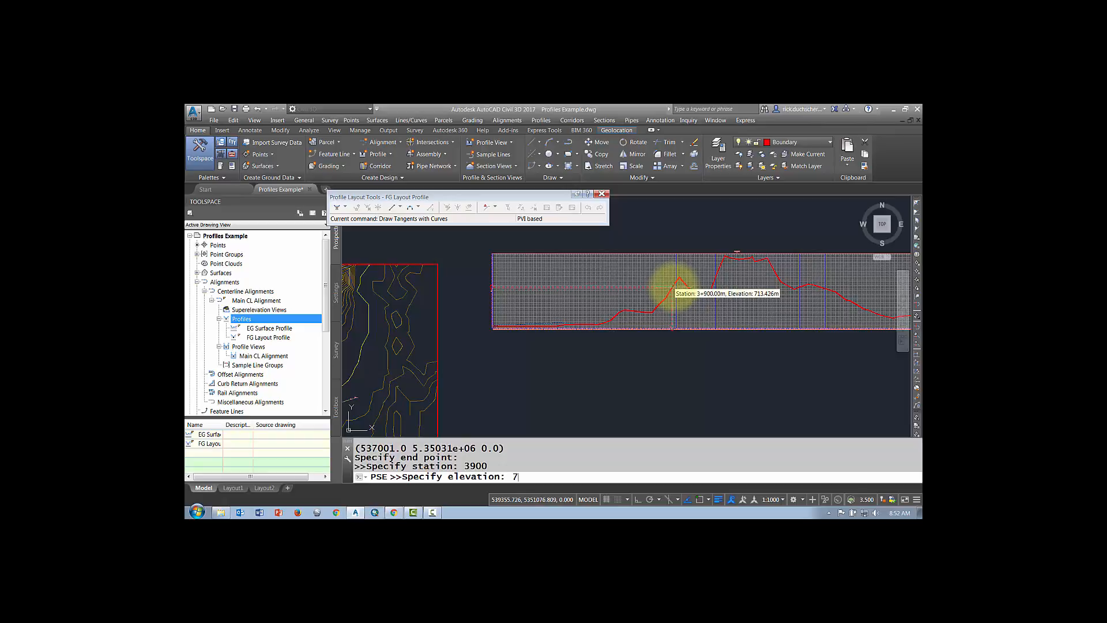
pyautogui.write('10')
pyautogui.press('Return')
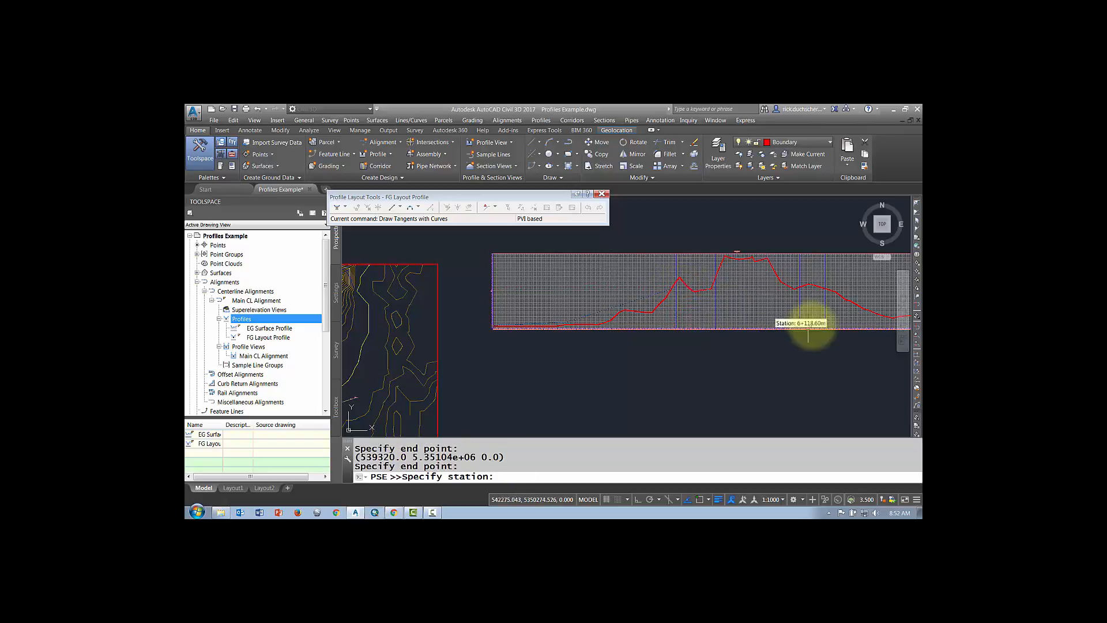
# Add the last PVI at station 5400, elevation 776, supplying the station through Profile Grade Station with grade 5, and end the tangents command.
pyautogui.click(917, 365)
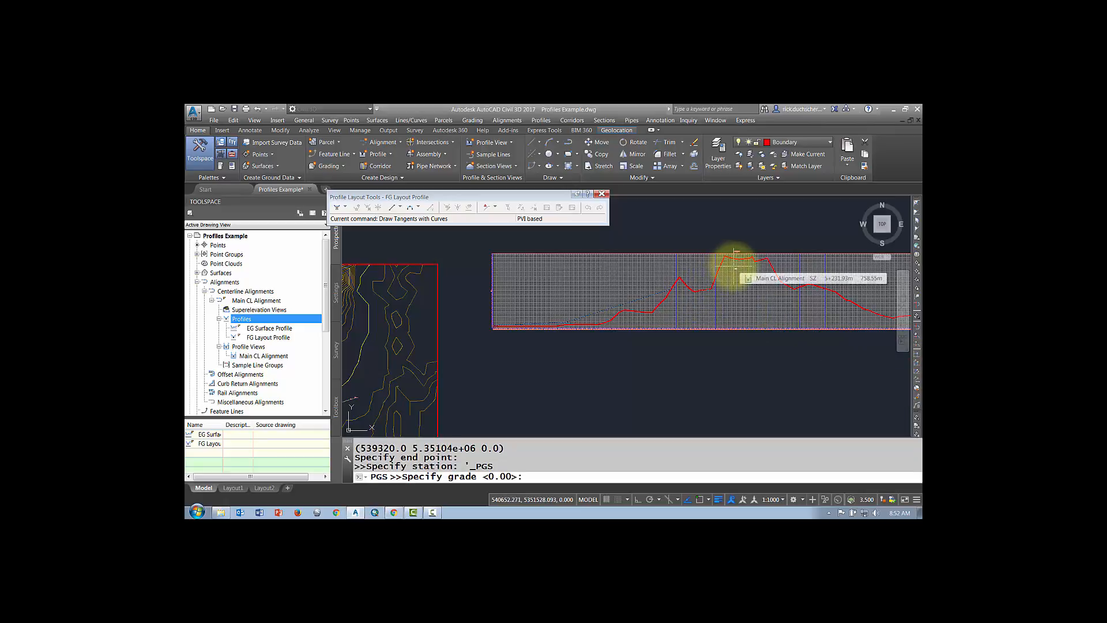
pyautogui.write('5')
pyautogui.press('Return')
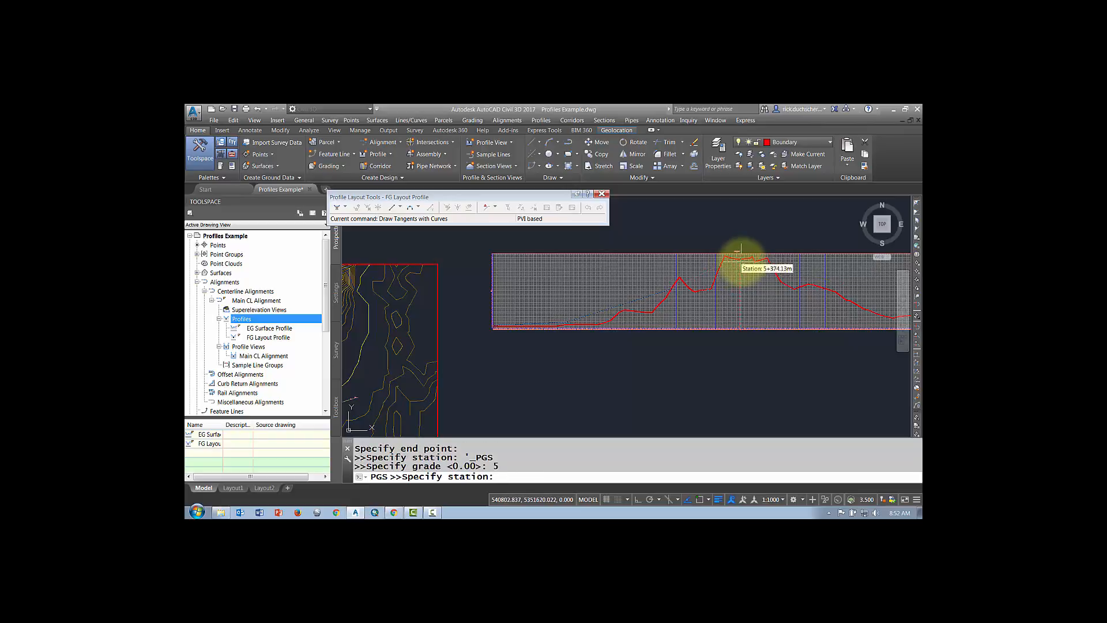
pyautogui.write('5400')
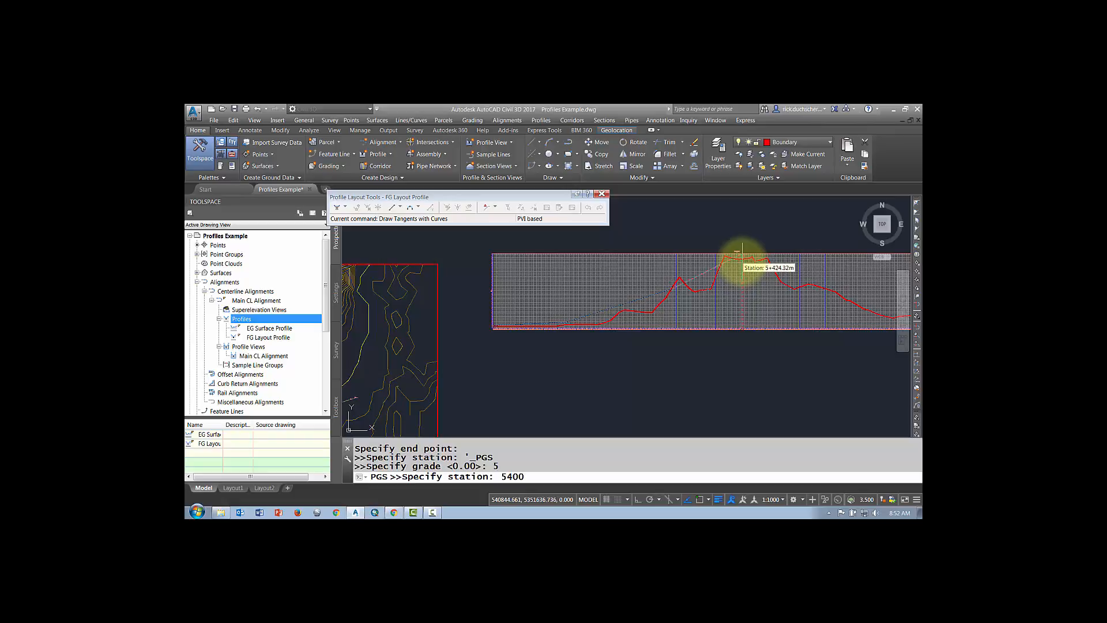
pyautogui.press('Return')
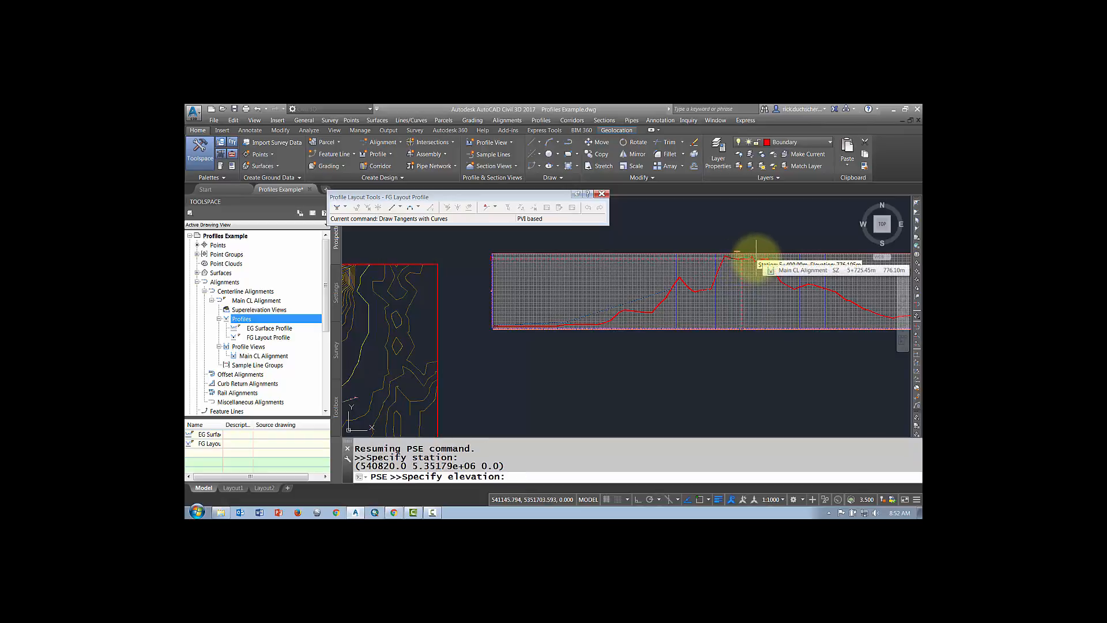
pyautogui.write('776')
pyautogui.press('Return')
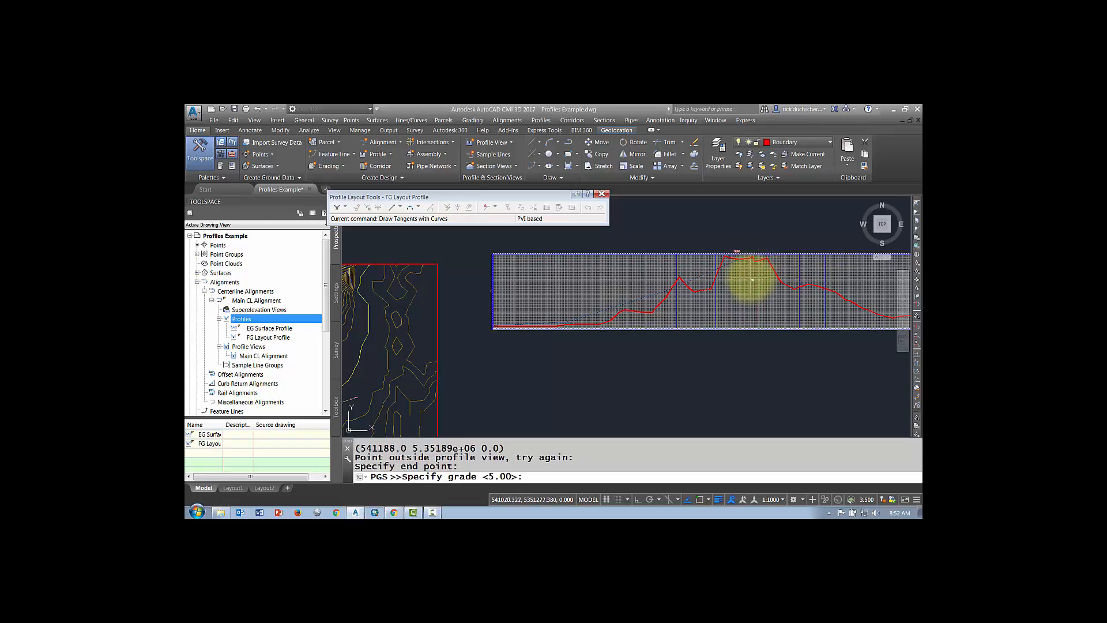
pyautogui.press('Return')
pyautogui.press('Escape')
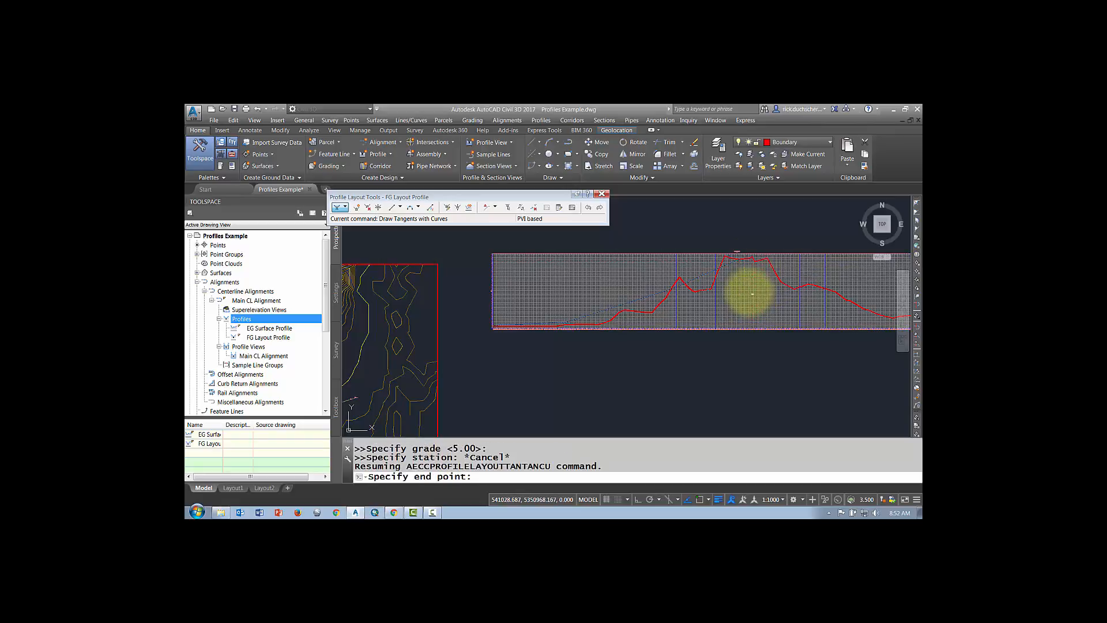
pyautogui.press('Escape')
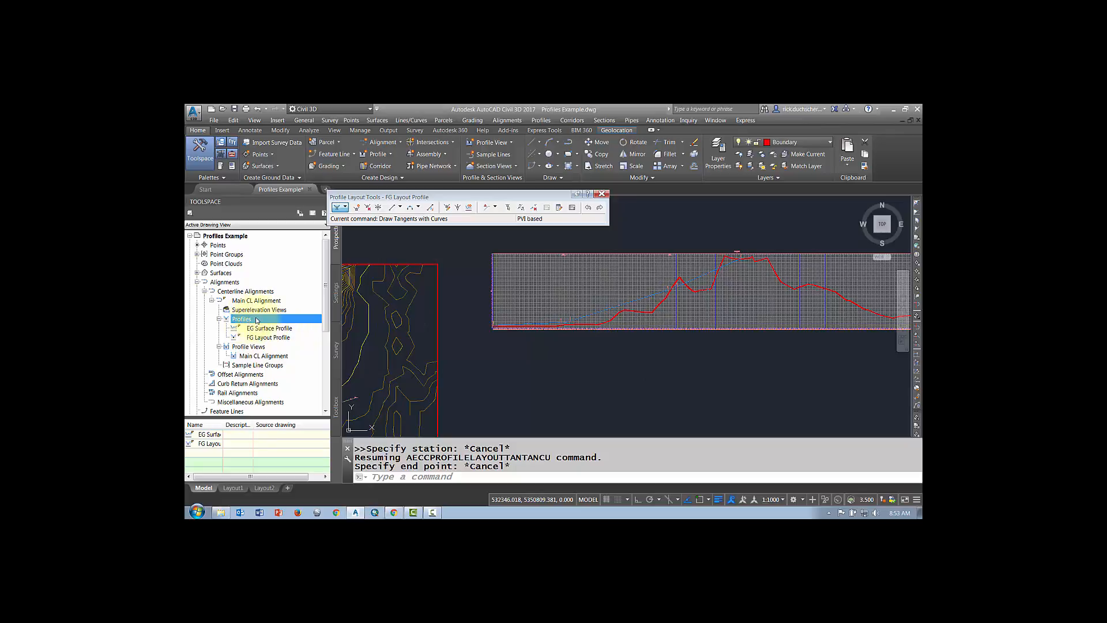
# Open the profile properties of FG Layout Profile from its line in the profile view and look through the available object styles.
pyautogui.click(258, 339)
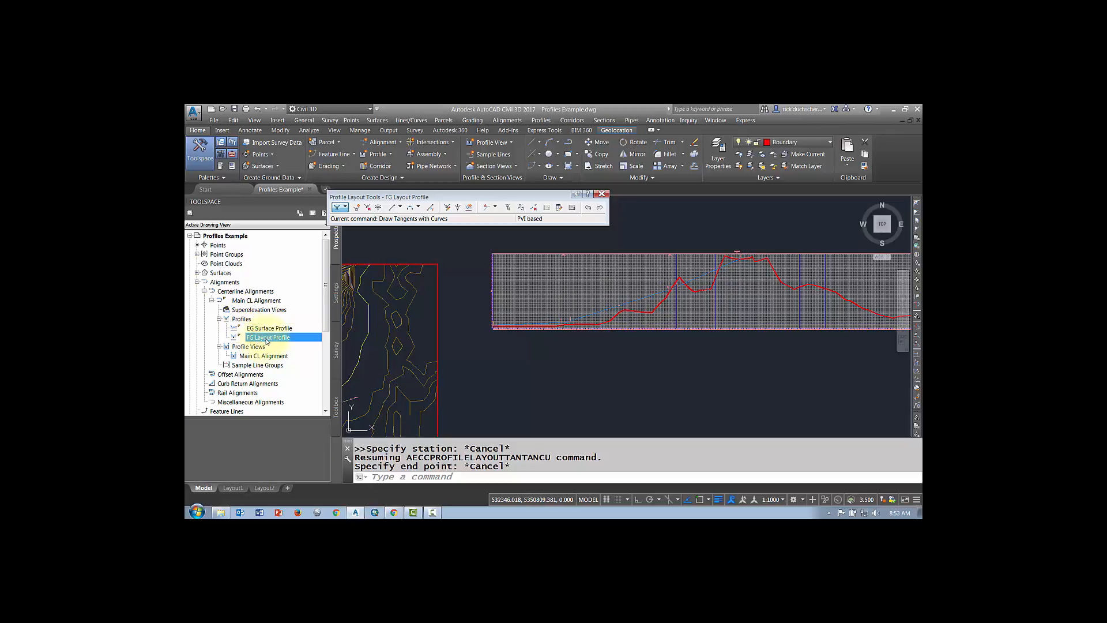
pyautogui.rightClick(267, 341)
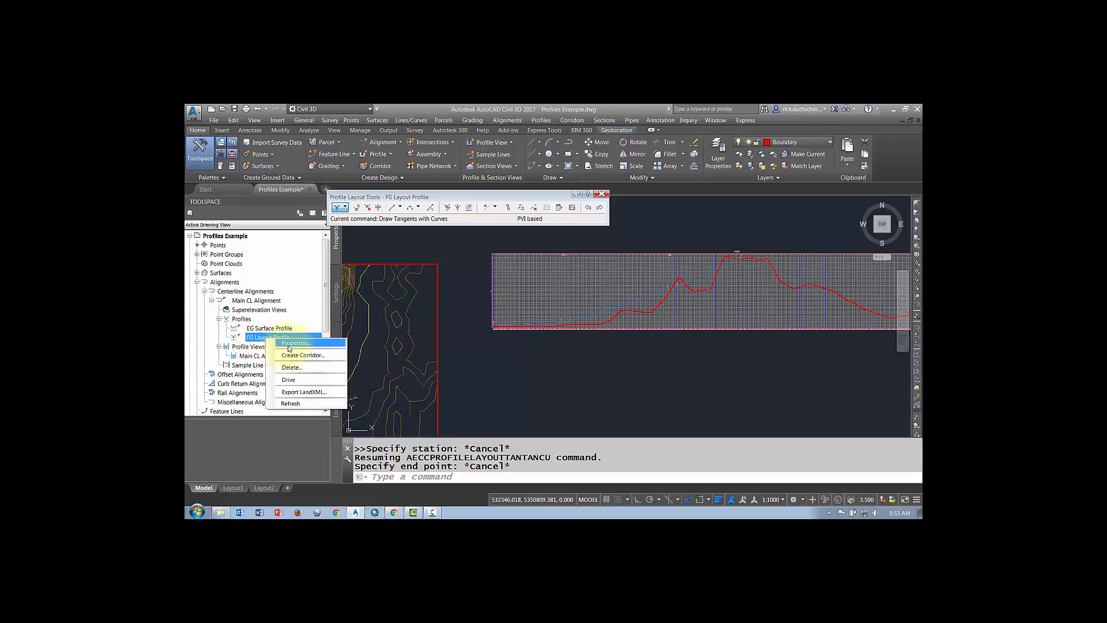
pyautogui.click(594, 343)
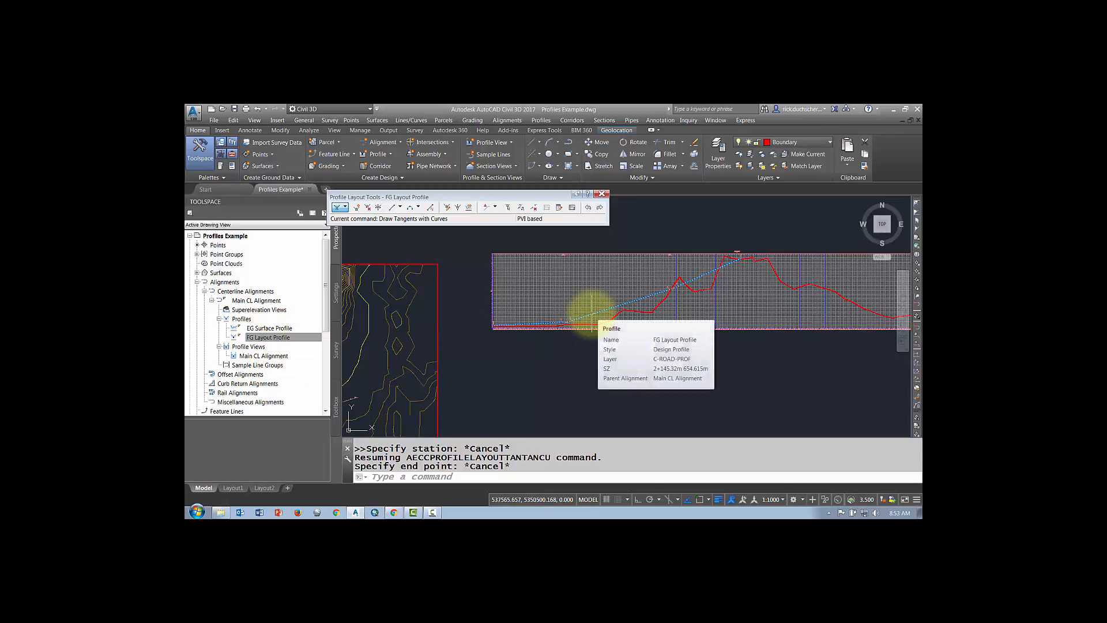
pyautogui.click(593, 314)
pyautogui.rightClick(592, 314)
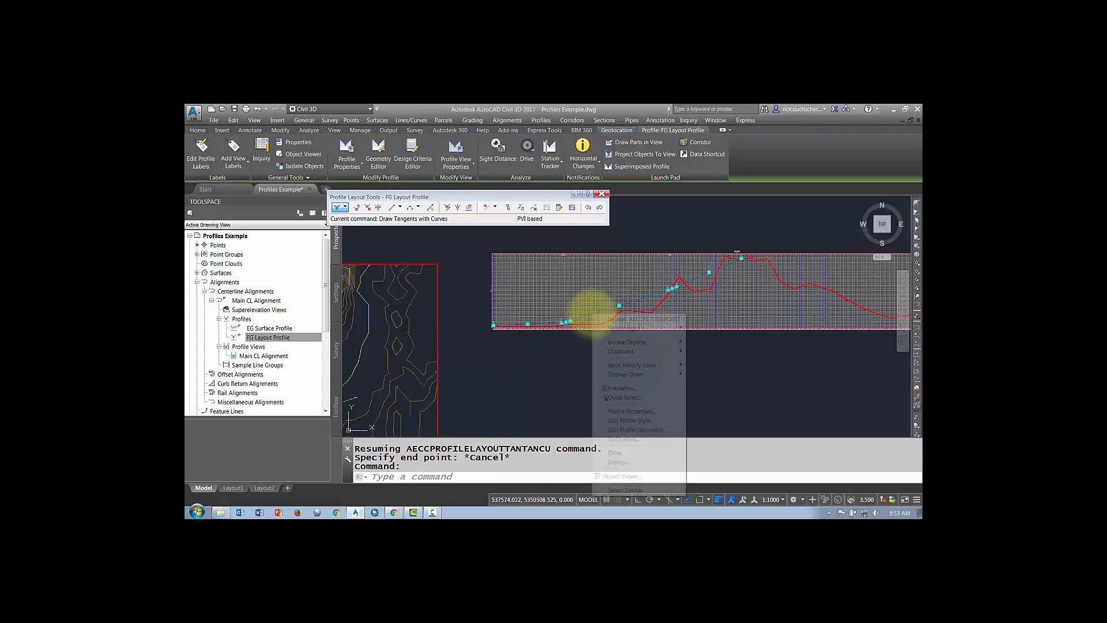
pyautogui.click(619, 411)
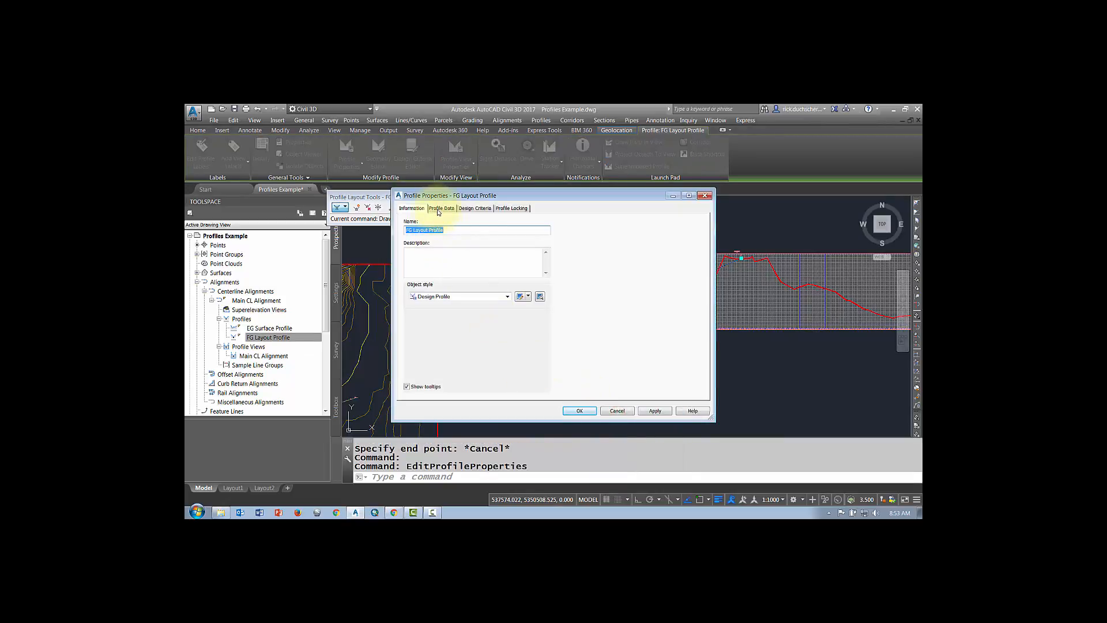
pyautogui.click(444, 297)
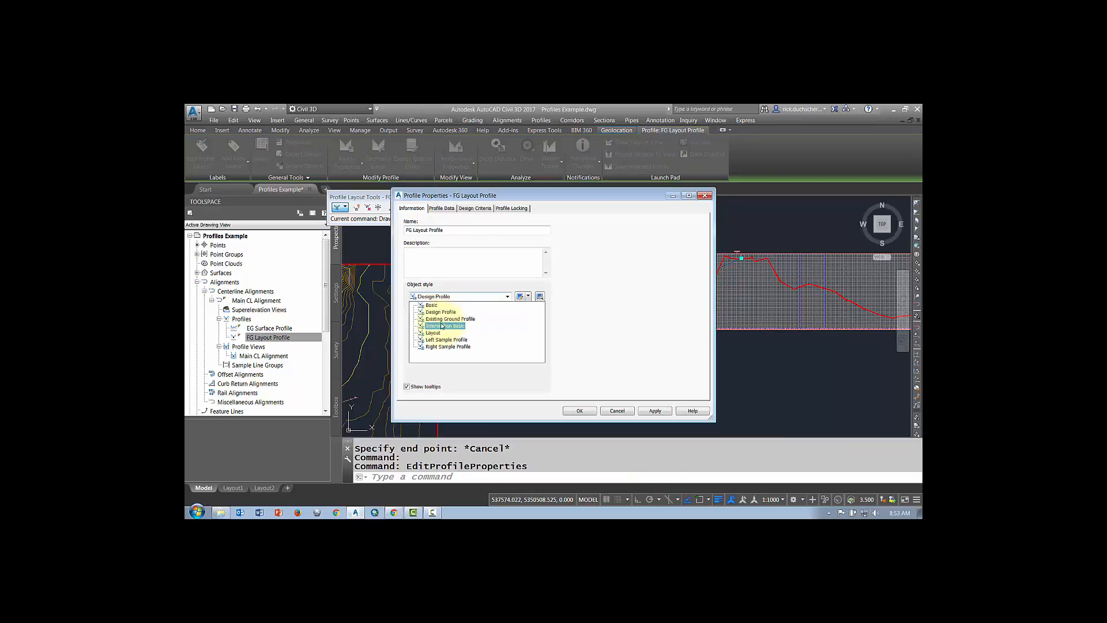
# Compare the station and elevation range in FG Layout Profile's data with the start and end stationing of Main CL Alignment, and close the properties.
pyautogui.click(442, 209)
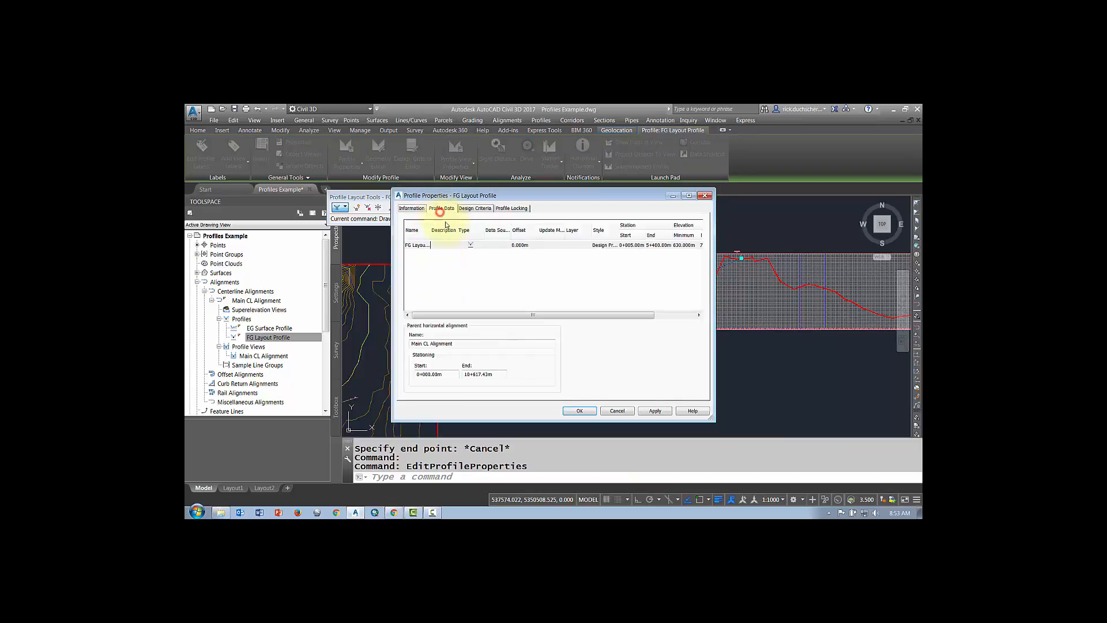
pyautogui.moveTo(471, 313); pyautogui.dragTo(474, 313)
pyautogui.moveTo(443, 375); pyautogui.dragTo(388, 376)
pyautogui.moveTo(496, 375); pyautogui.dragTo(430, 374)
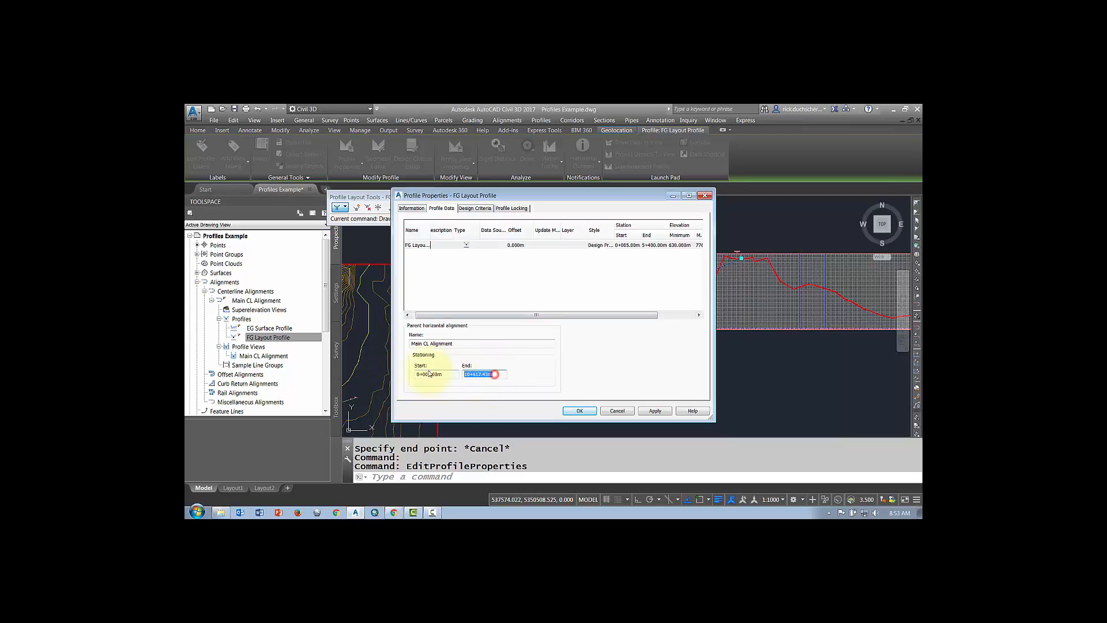
pyautogui.moveTo(548, 312); pyautogui.dragTo(582, 311)
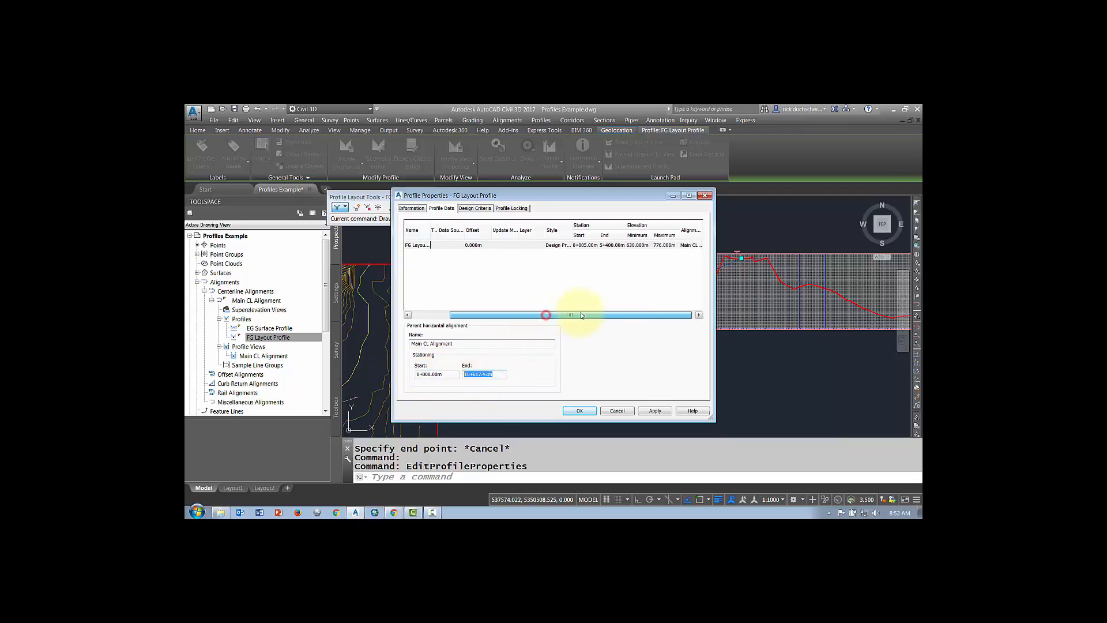
pyautogui.click(606, 246)
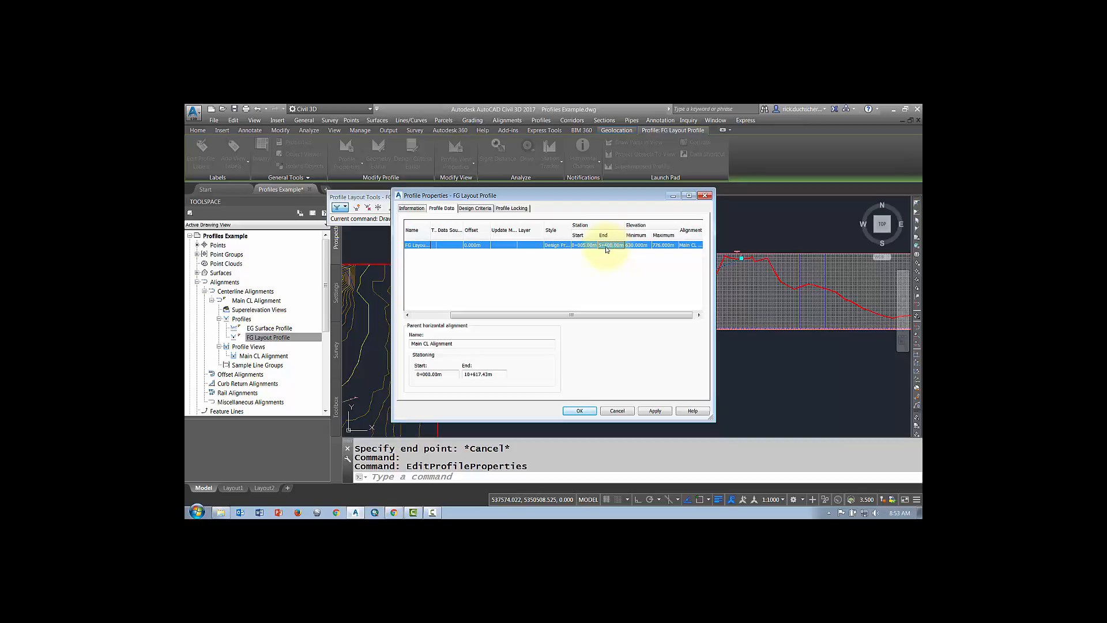
pyautogui.click(482, 374)
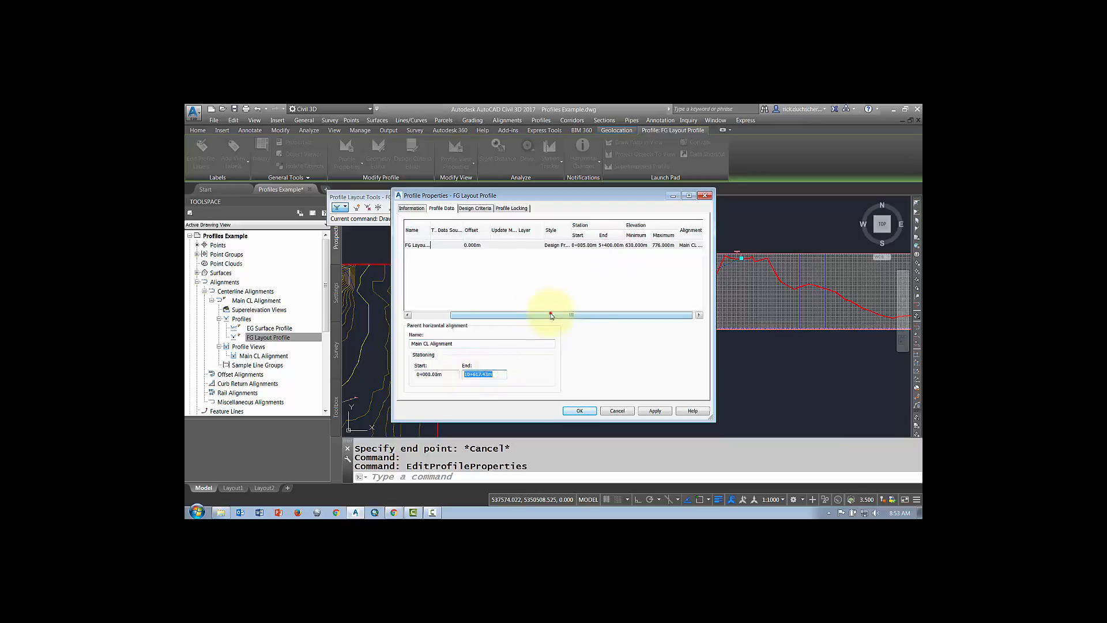
pyautogui.moveTo(548, 314); pyautogui.dragTo(648, 320)
pyautogui.click(575, 415)
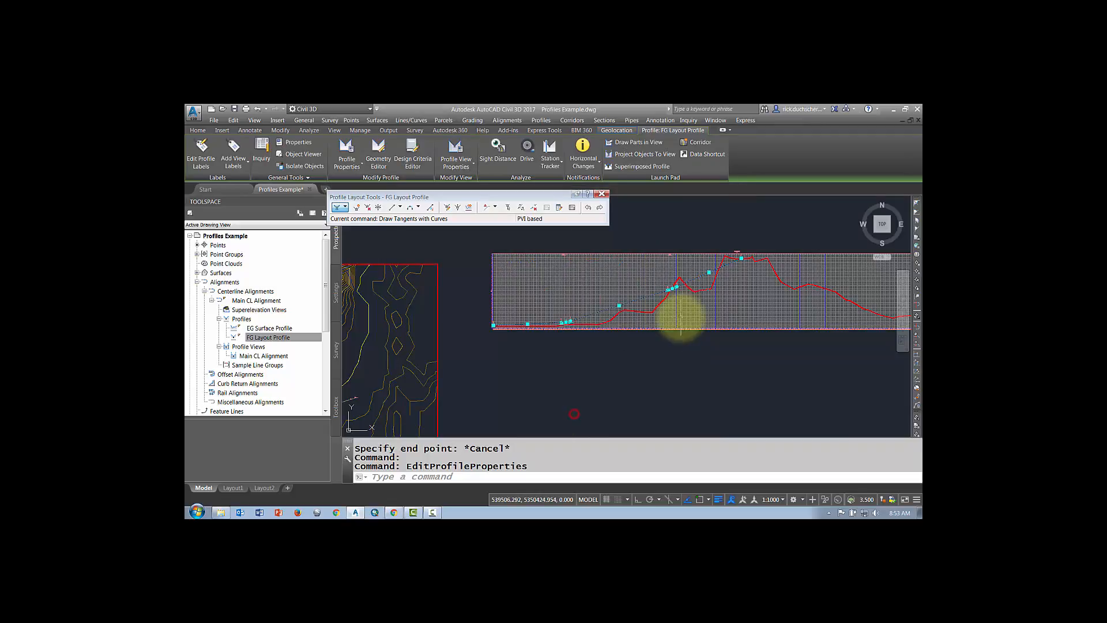
pyautogui.scroll(3, 741, 257)
pyautogui.scroll(-5, 741, 257)
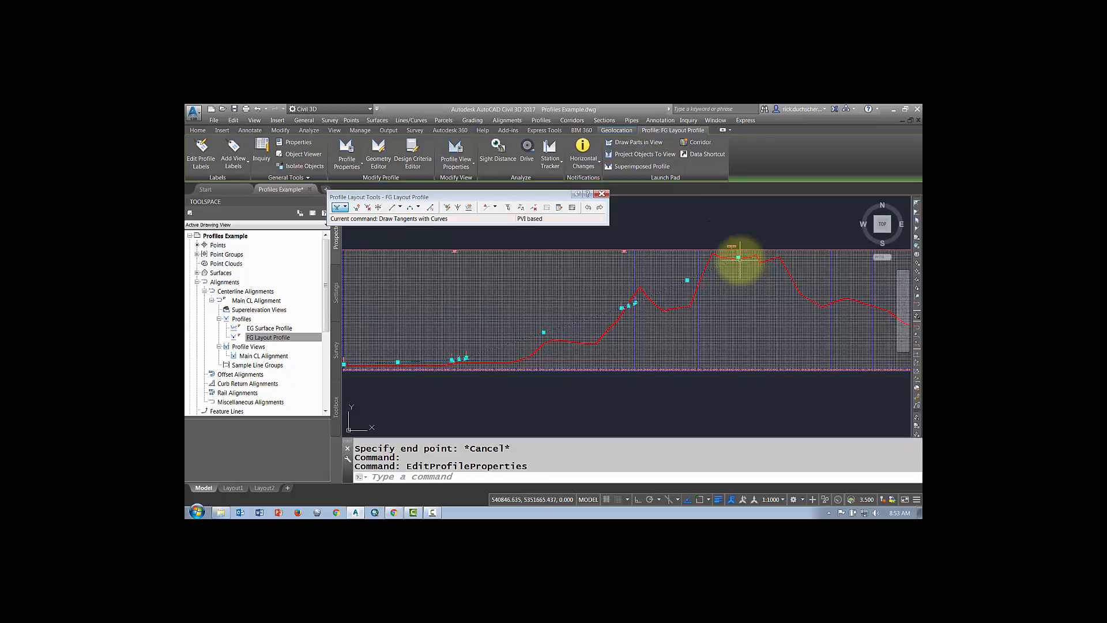
pyautogui.moveTo(737, 272); pyautogui.dragTo(661, 297, button='middle')
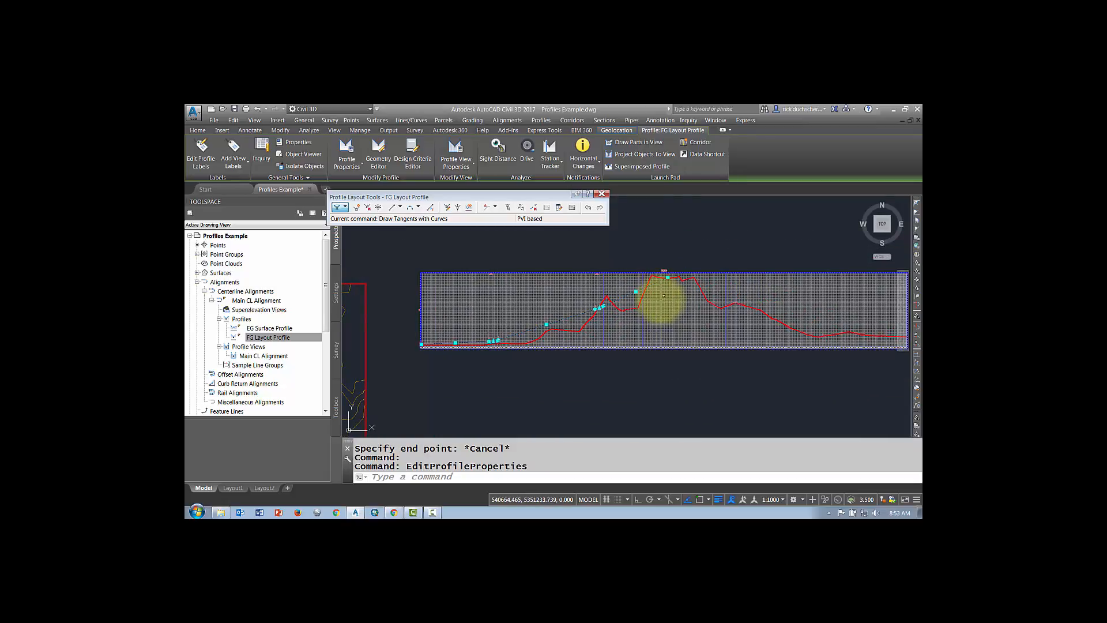
pyautogui.scroll(-3, 645, 298)
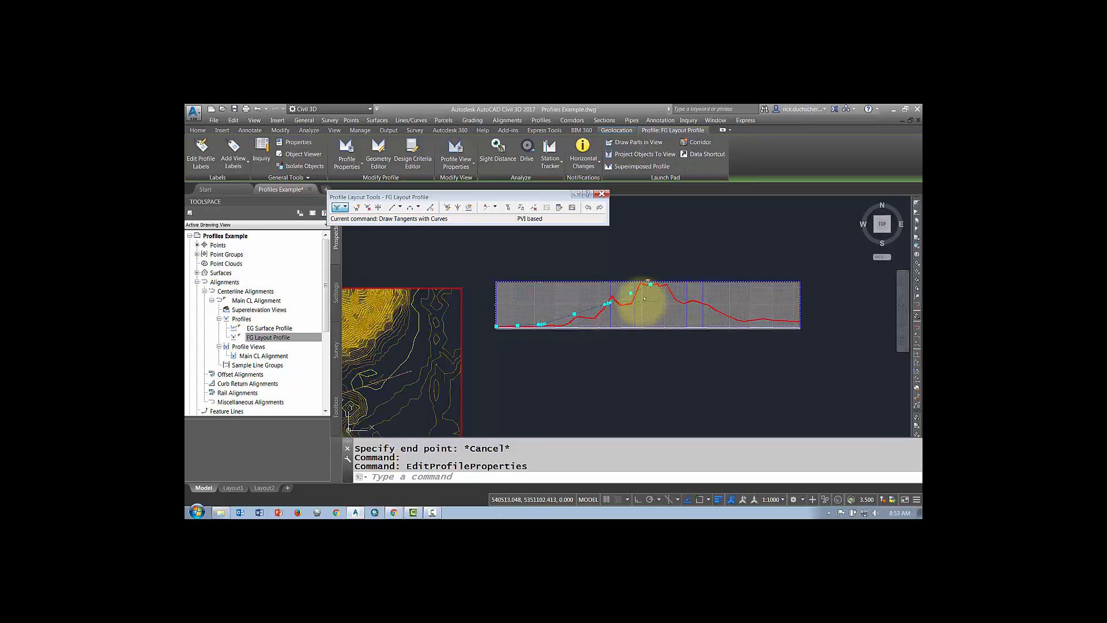